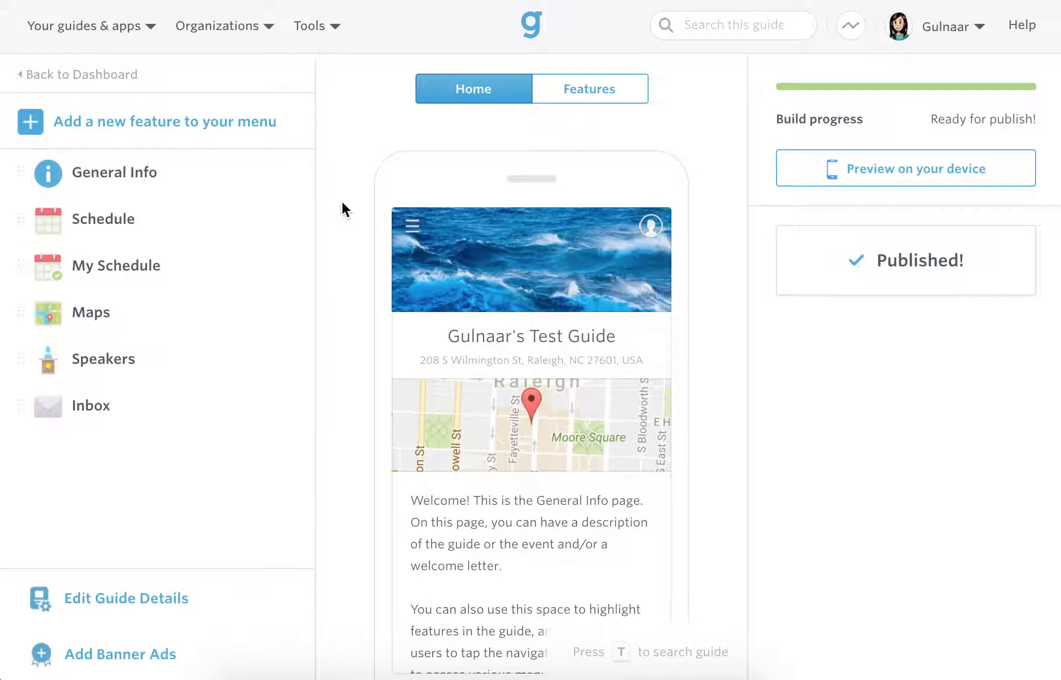
Step: Open the guide's Schedule and examine the Poster Set-Up session's details, including its assigned track, then close the session
{"action": "left_click", "coordinate": [234, 224]}
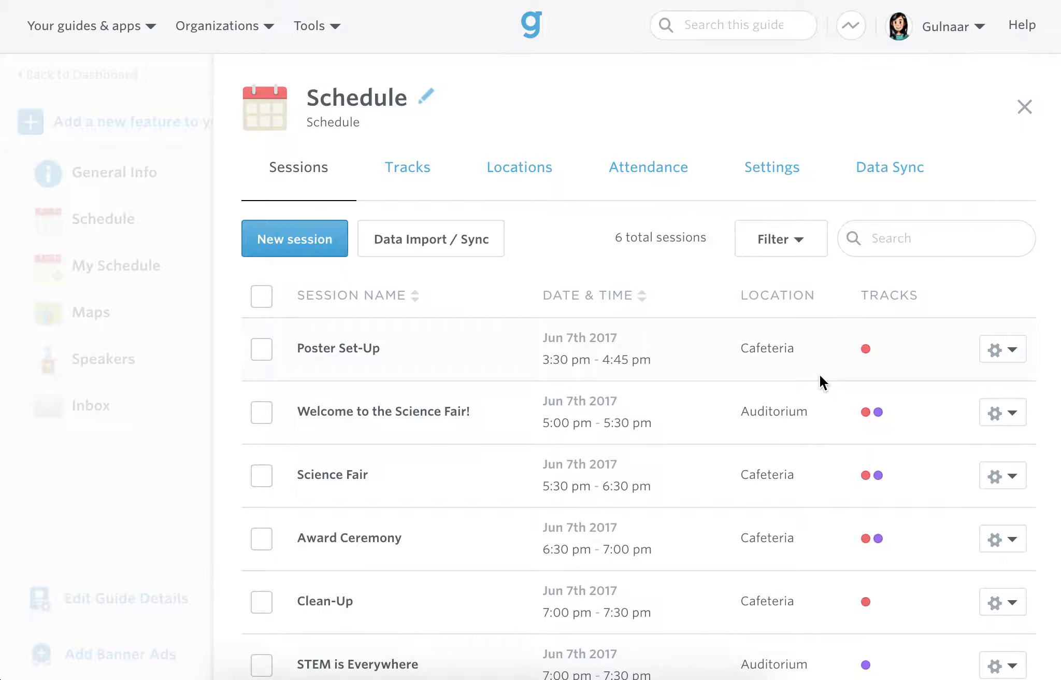
{"action": "scroll", "coordinate": [819, 374], "scroll_direction": "down", "scroll_amount": 2}
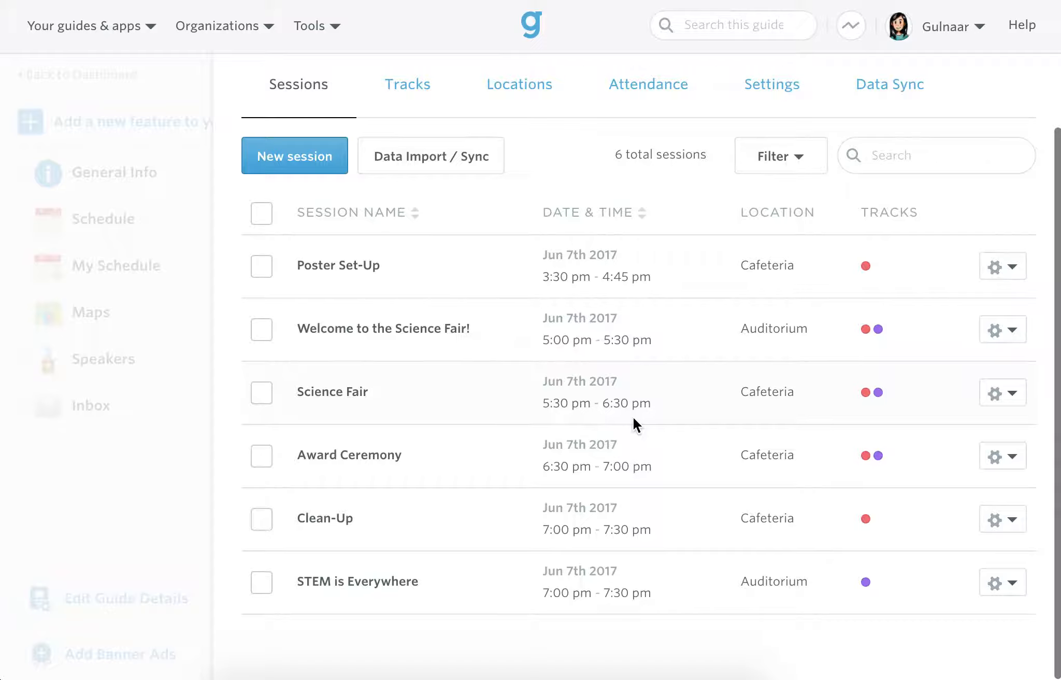
{"action": "scroll", "coordinate": [633, 416], "scroll_direction": "up", "scroll_amount": 2}
{"action": "left_click", "coordinate": [360, 337]}
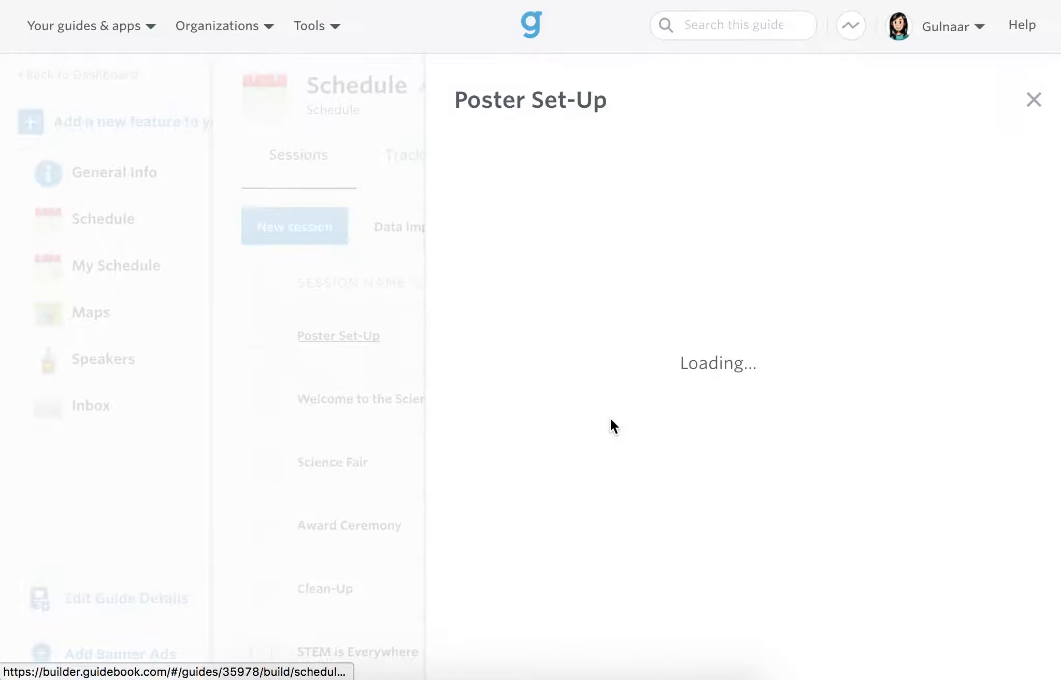
{"action": "scroll", "coordinate": [632, 408], "scroll_direction": "down", "scroll_amount": 2}
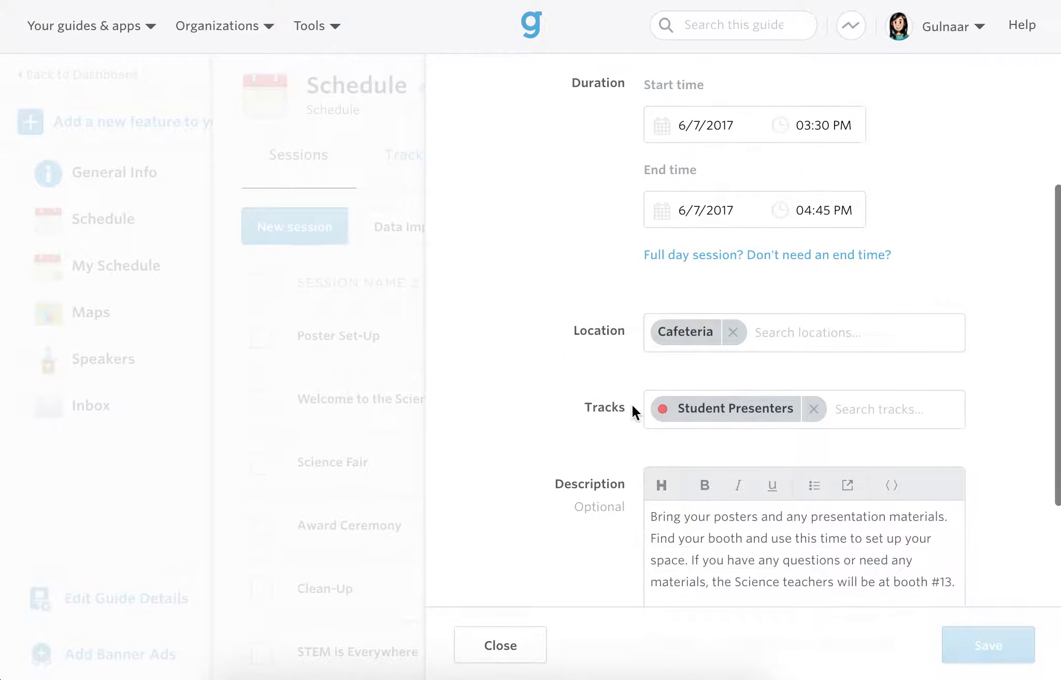
{"action": "double_click", "coordinate": [597, 406]}
{"action": "left_click", "coordinate": [502, 642]}
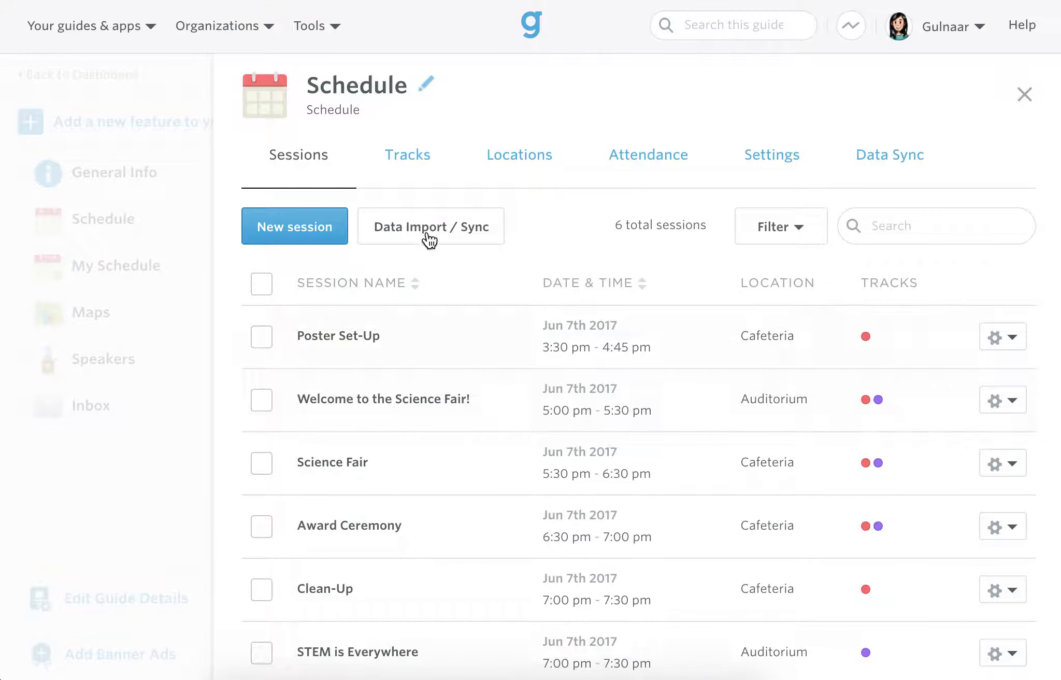
Step: Examine the details of the Family & Guests track in the Schedule's track list
{"action": "left_click", "coordinate": [404, 178]}
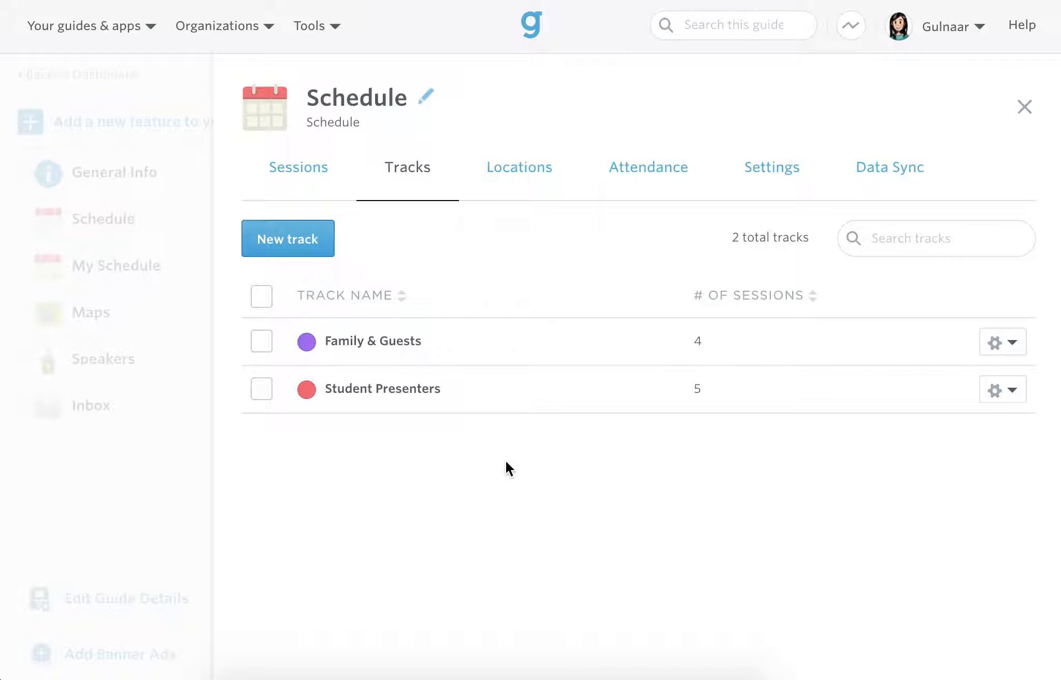
{"action": "left_click", "coordinate": [404, 341]}
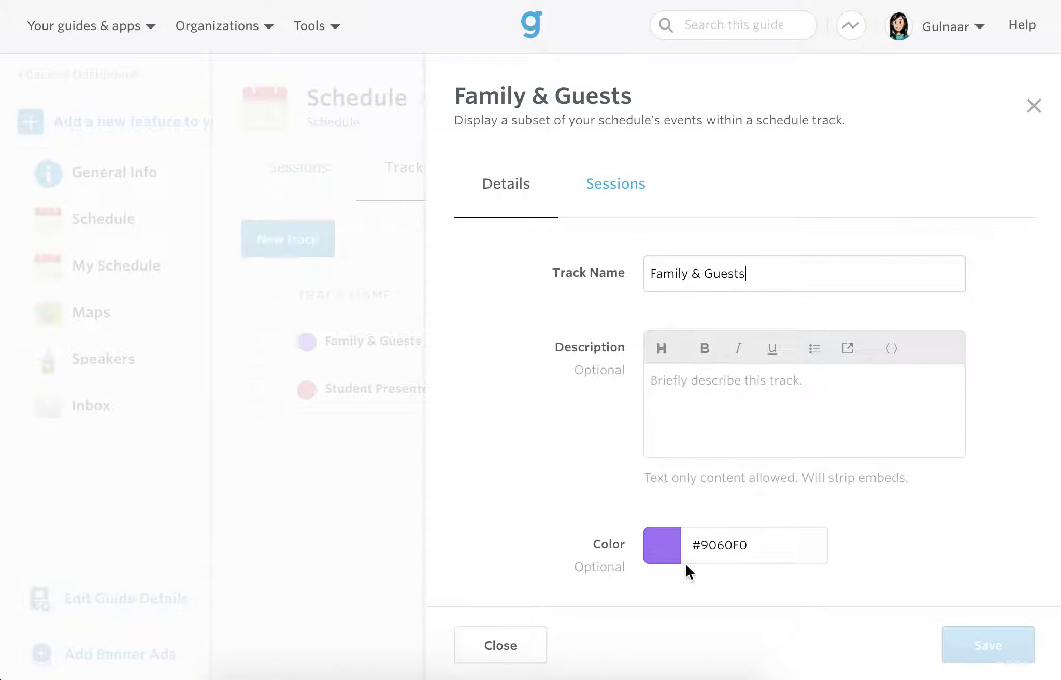
{"action": "left_click", "coordinate": [518, 651]}
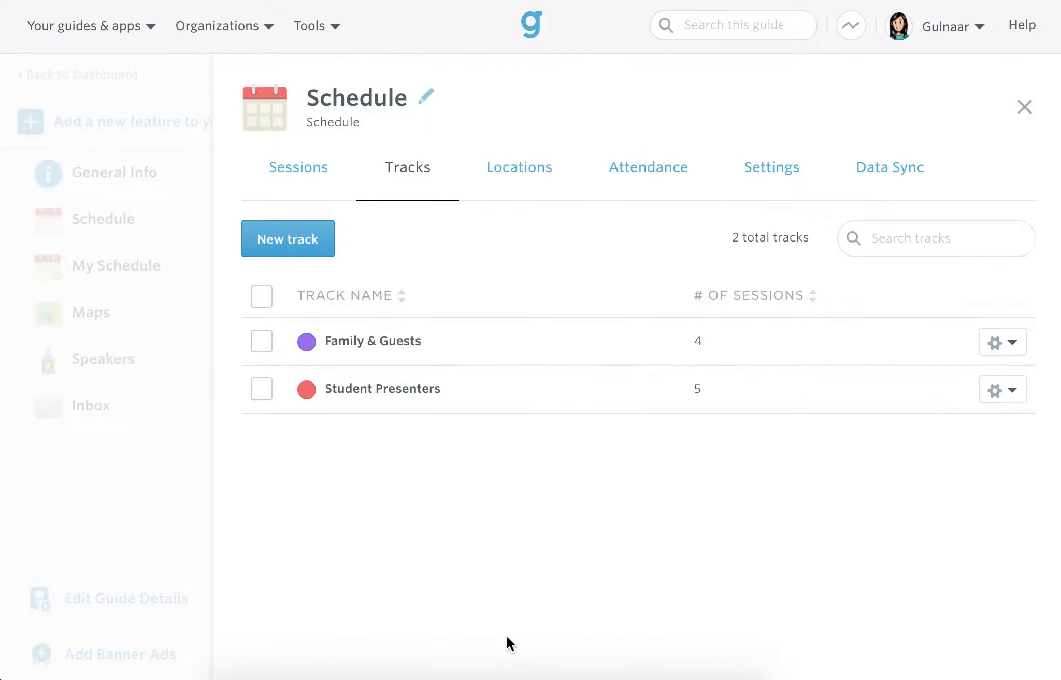
Step: Pin the Family & Guests track to the guide menu and close the Schedule
{"action": "double_click", "coordinate": [706, 340]}
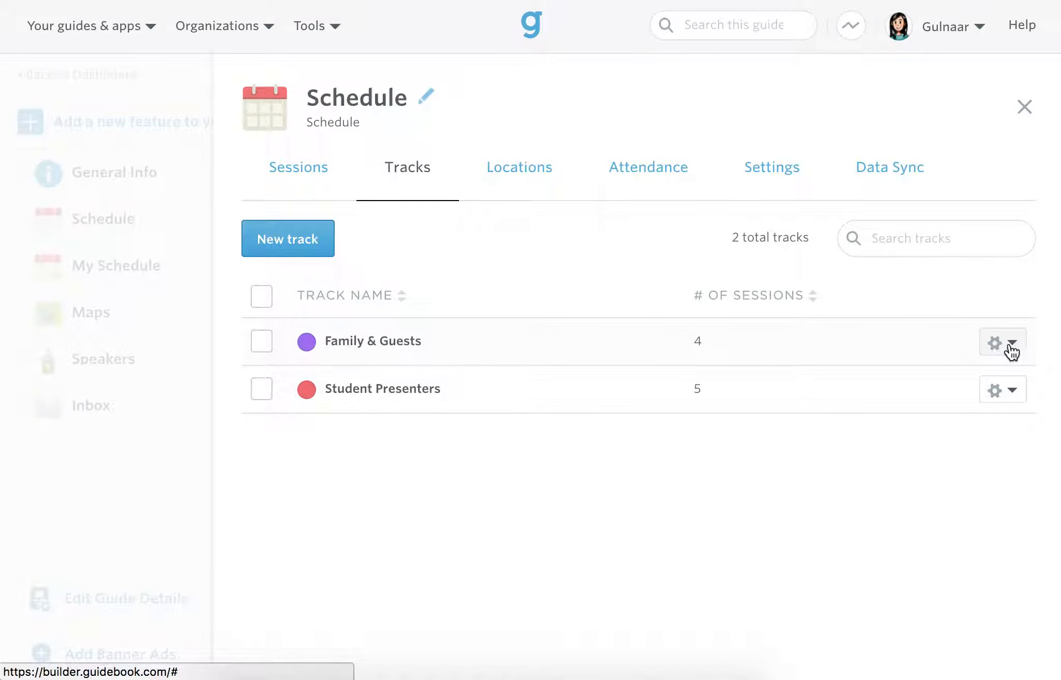
{"action": "left_click", "coordinate": [995, 348]}
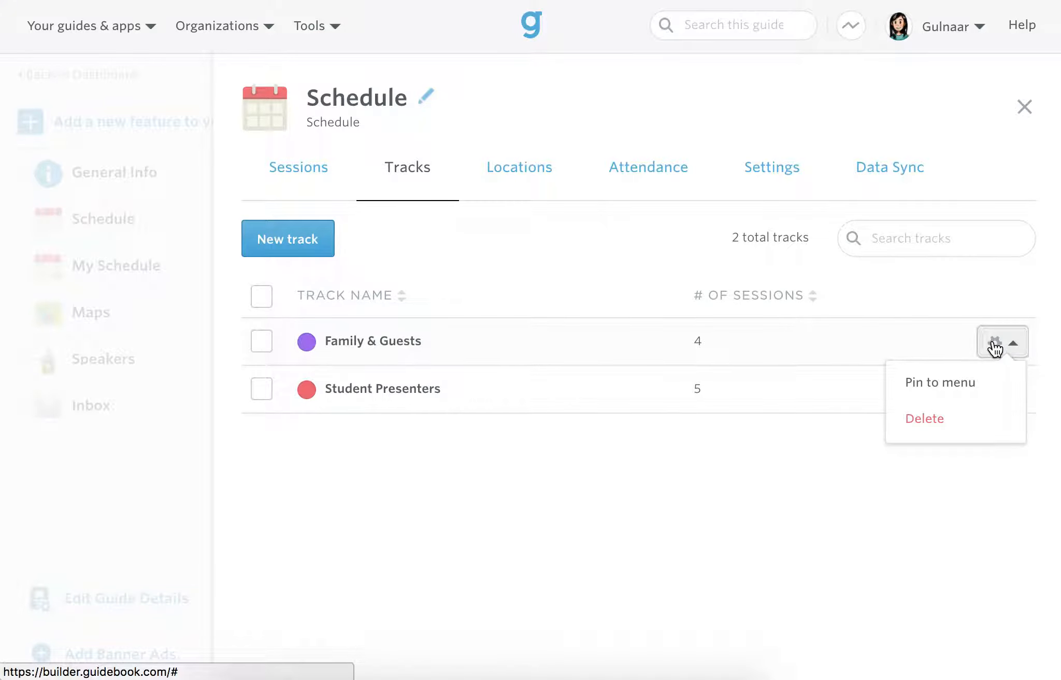
{"action": "left_click", "coordinate": [997, 389]}
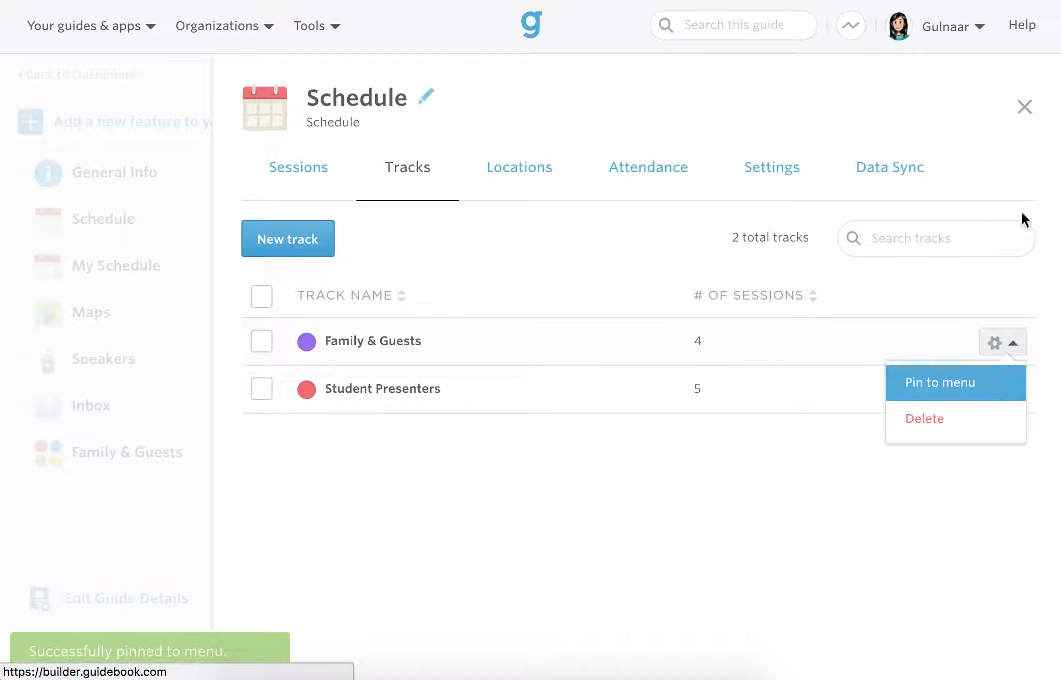
{"action": "left_click", "coordinate": [1025, 108]}
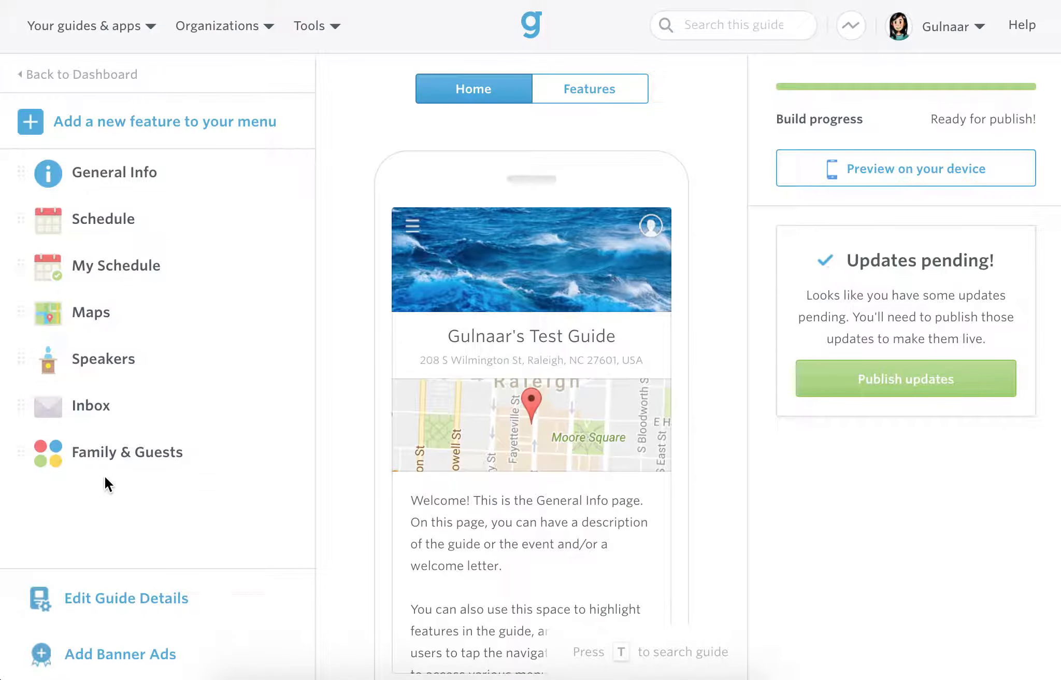
Step: Pin the Student Presenters schedule track to the guide menu and return to the guide's main page
{"action": "left_click", "coordinate": [89, 223]}
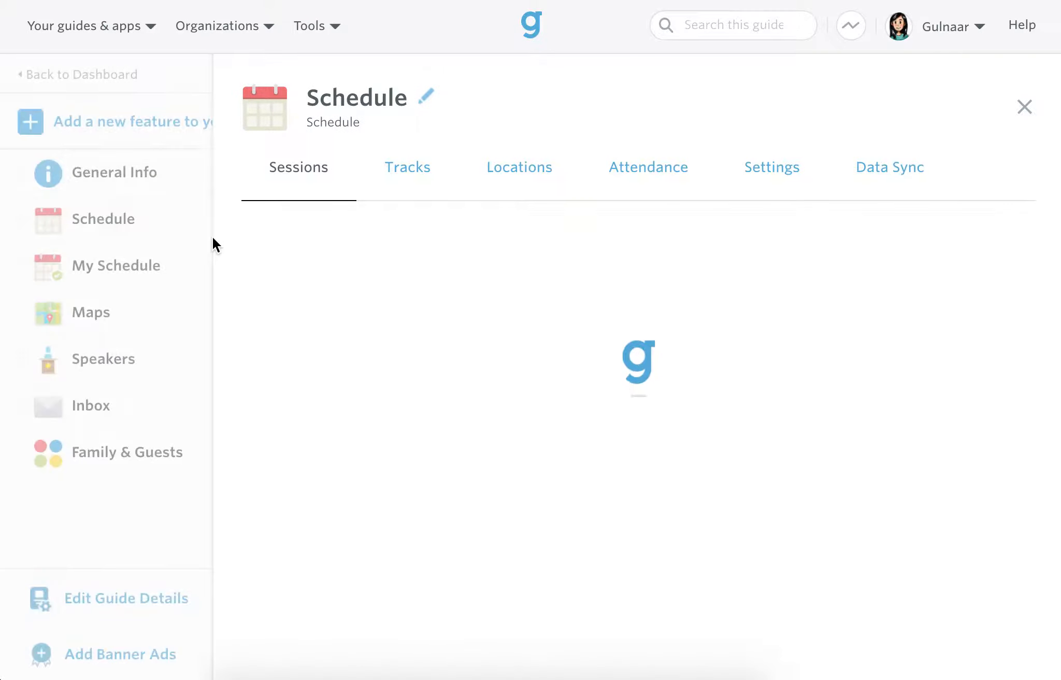
{"action": "left_click", "coordinate": [399, 184]}
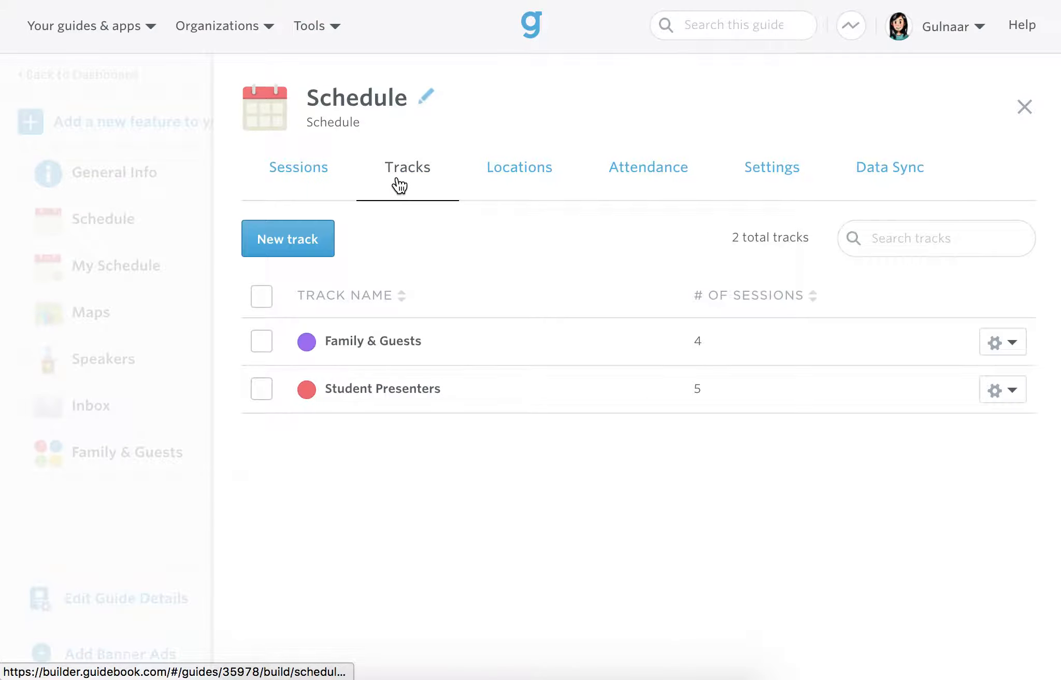
{"action": "left_click", "coordinate": [996, 395]}
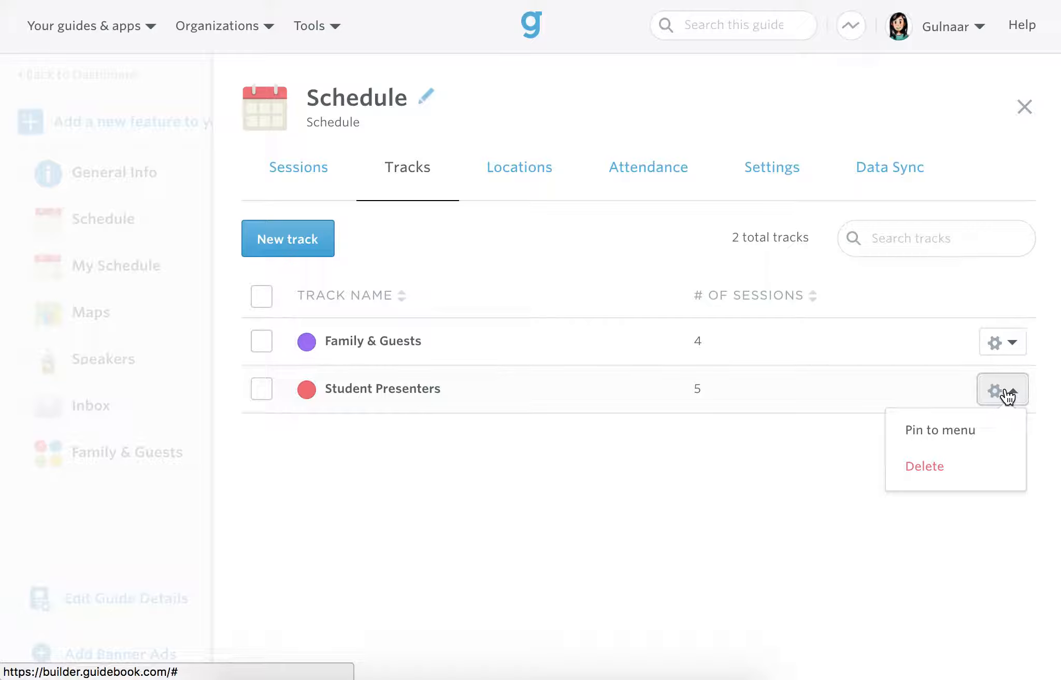
{"action": "left_click", "coordinate": [992, 431]}
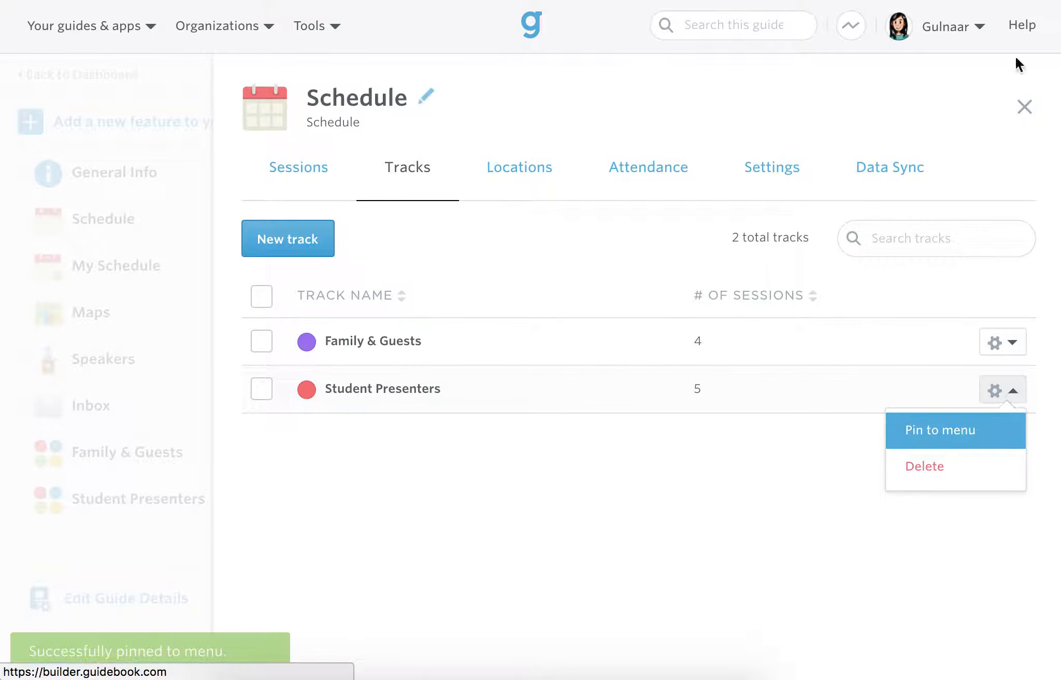
{"action": "left_click", "coordinate": [1023, 107]}
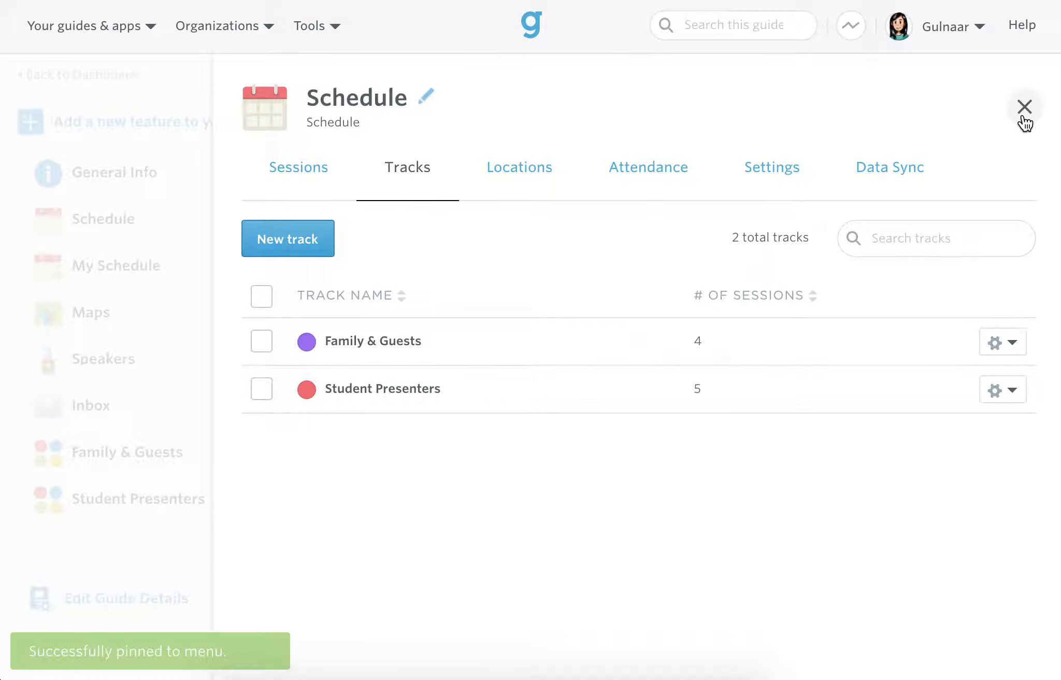
{"action": "left_click", "coordinate": [1024, 108]}
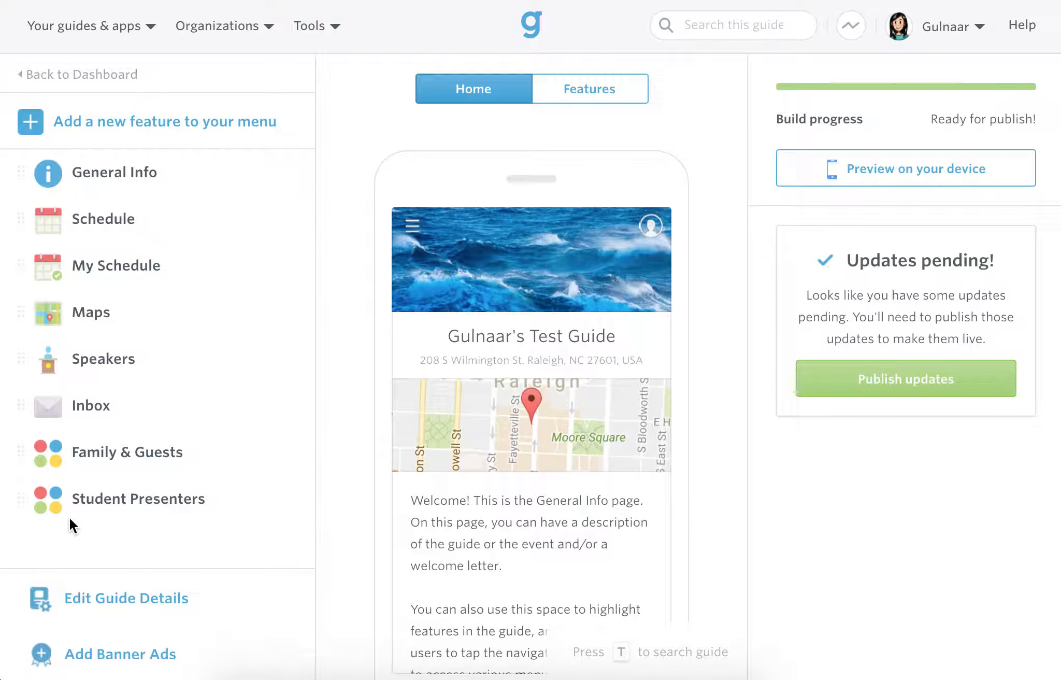
Step: Reorder the guide menu so Family & Guests and Student Presenters come directly below Schedule, in that order
{"action": "left_click_drag", "start_coordinate": [21, 452], "coordinate": [47, 248]}
{"action": "left_click_drag", "start_coordinate": [20, 493], "coordinate": [41, 275]}
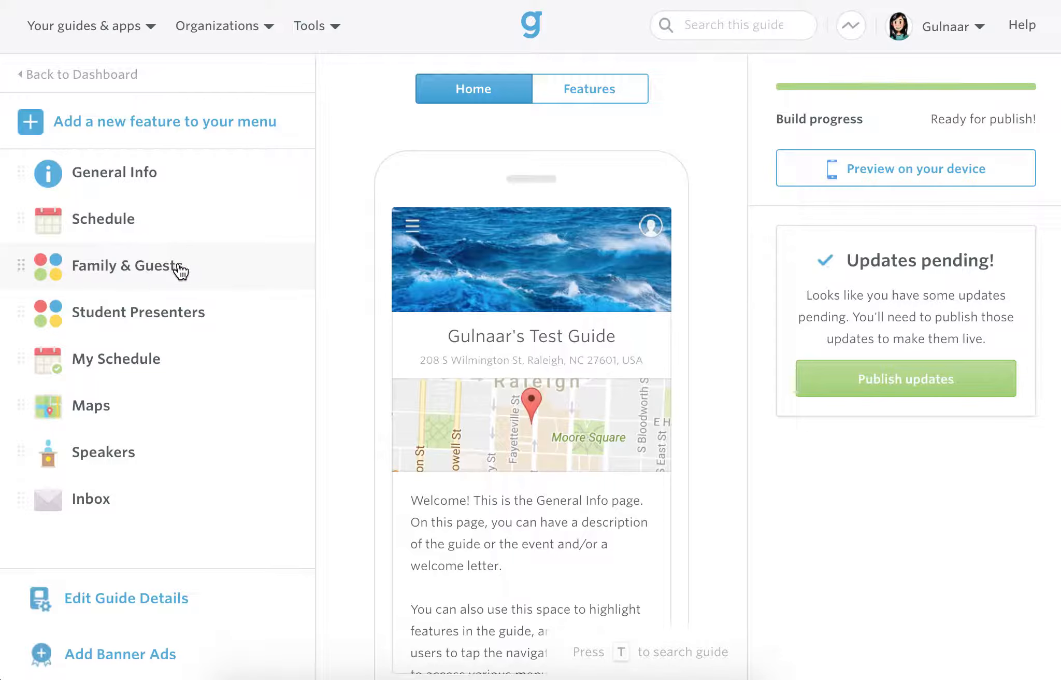
Step: Start changing the icon of the Family & Guests menu item and limit the icon library to Guidebook Icons
{"action": "left_click", "coordinate": [114, 269]}
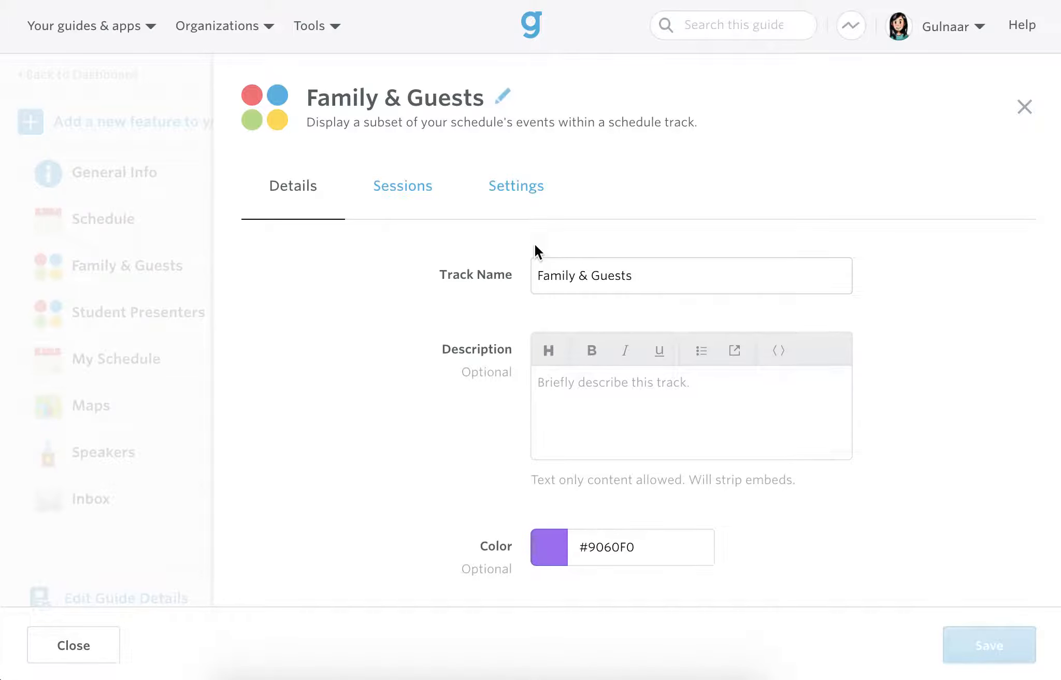
{"action": "left_click", "coordinate": [523, 195]}
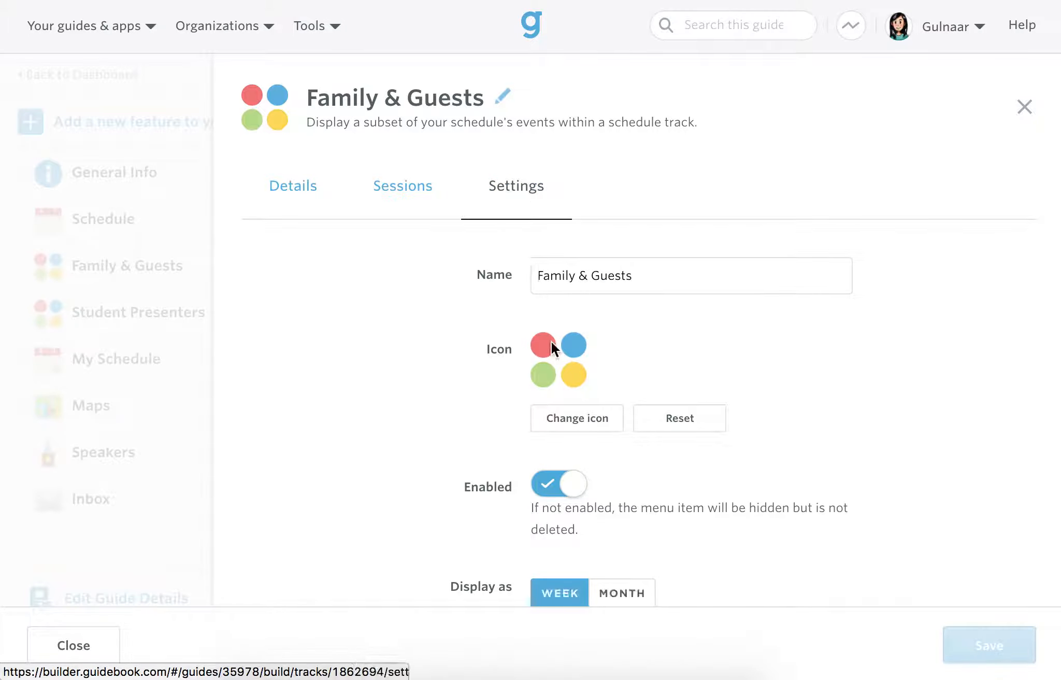
{"action": "left_click", "coordinate": [555, 418]}
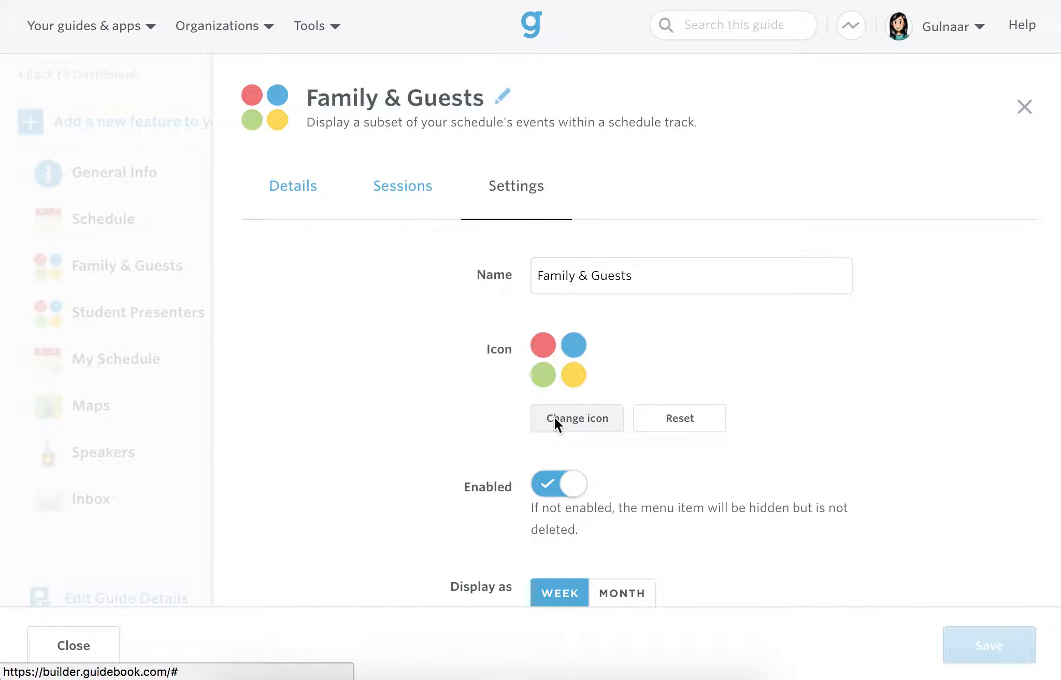
{"action": "left_click", "coordinate": [673, 234]}
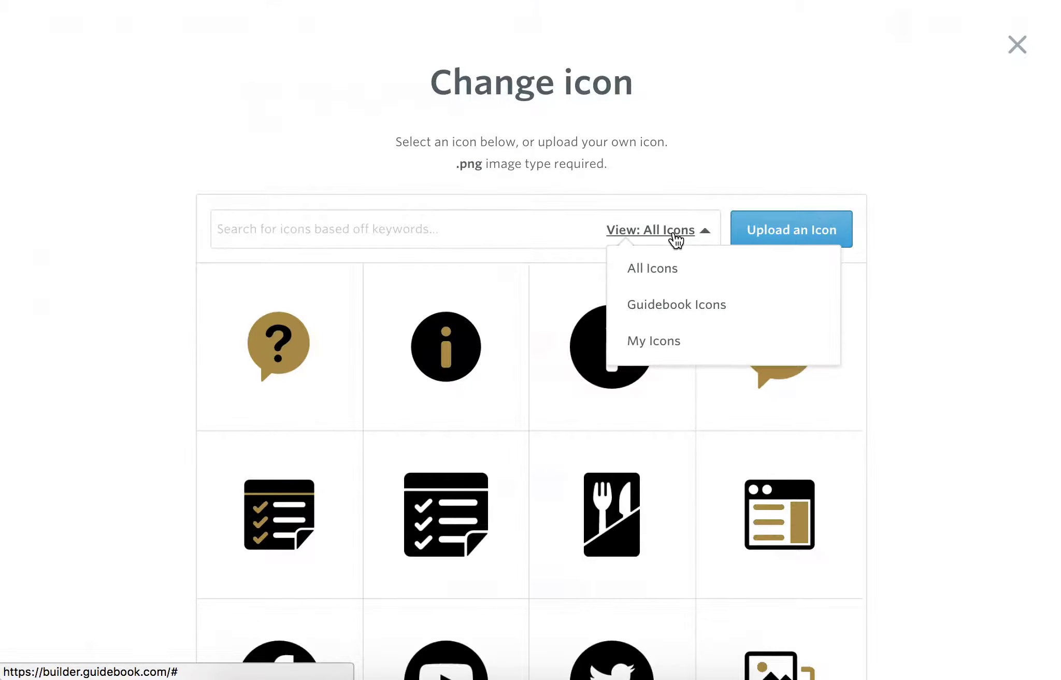
{"action": "left_click", "coordinate": [660, 311]}
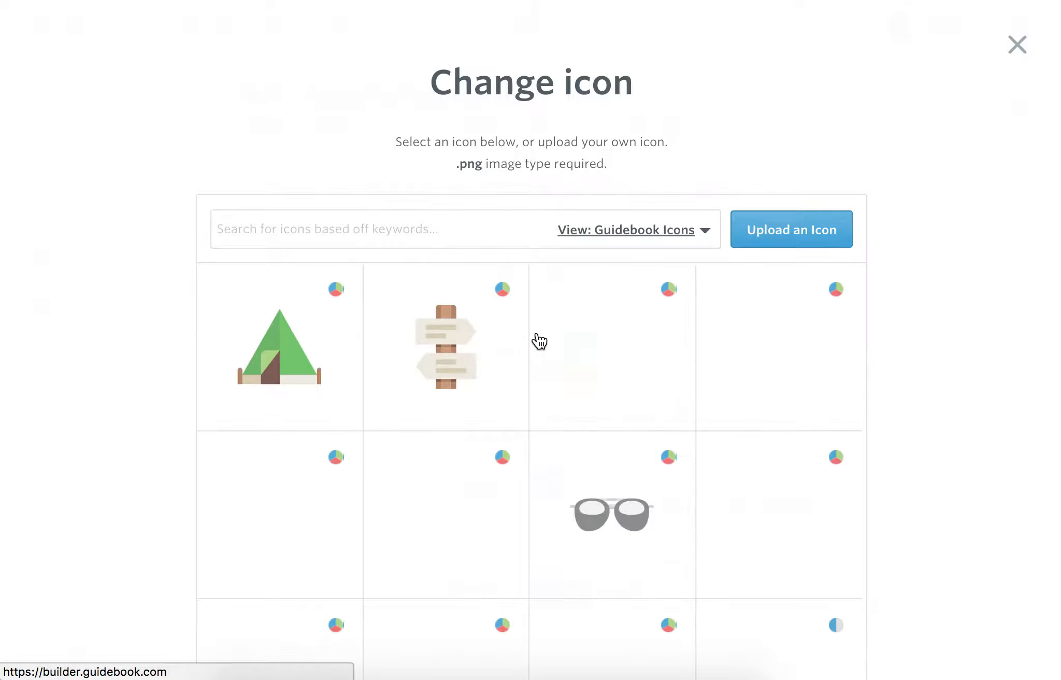
Step: Set the Family & Guests icon to the plain circle in custom purple #9060F0, save the menu item and close it
{"action": "scroll", "coordinate": [469, 363], "scroll_direction": "down", "scroll_amount": 3}
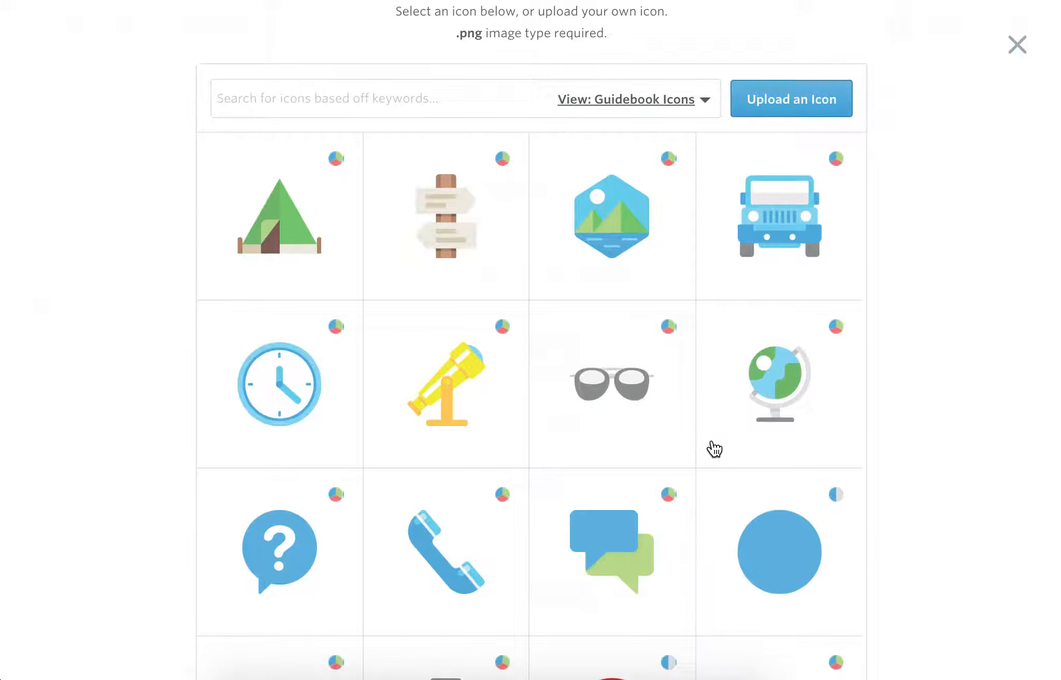
{"action": "scroll", "coordinate": [714, 449], "scroll_direction": "down", "scroll_amount": 8}
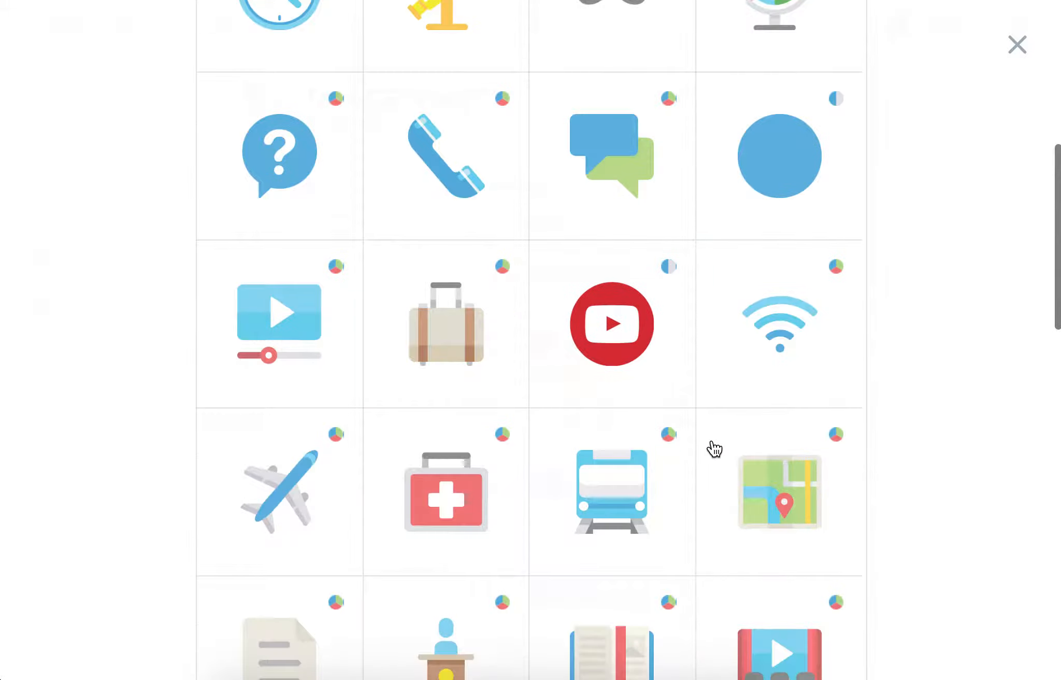
{"action": "scroll", "coordinate": [714, 449], "scroll_direction": "up", "scroll_amount": 7}
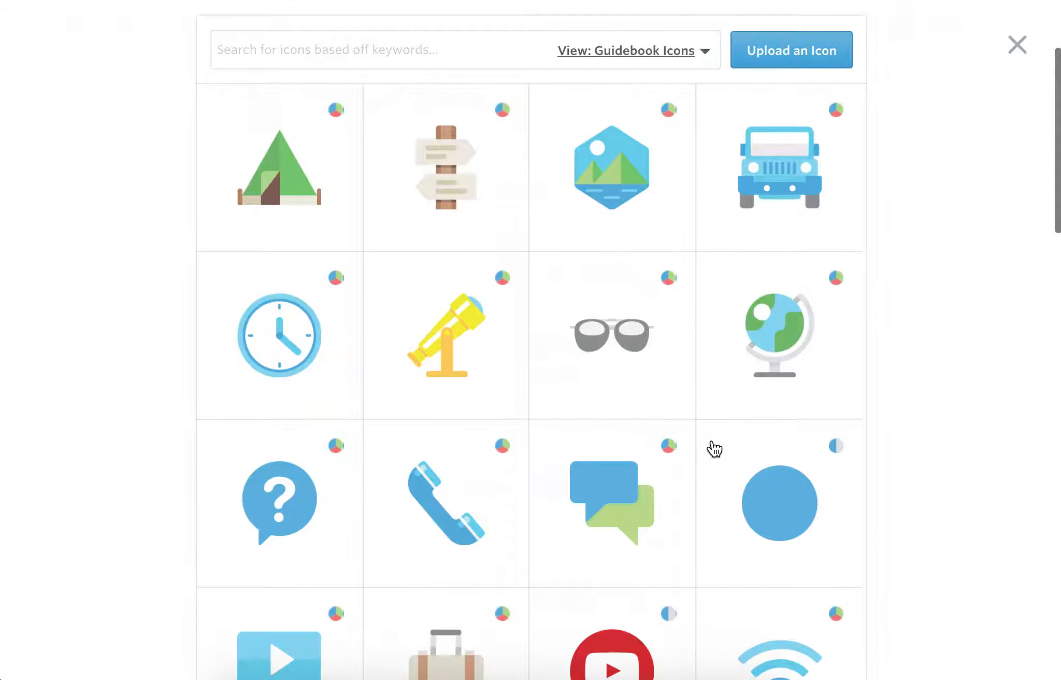
{"action": "scroll", "coordinate": [714, 449], "scroll_direction": "up", "scroll_amount": 1}
{"action": "left_click", "coordinate": [835, 475]}
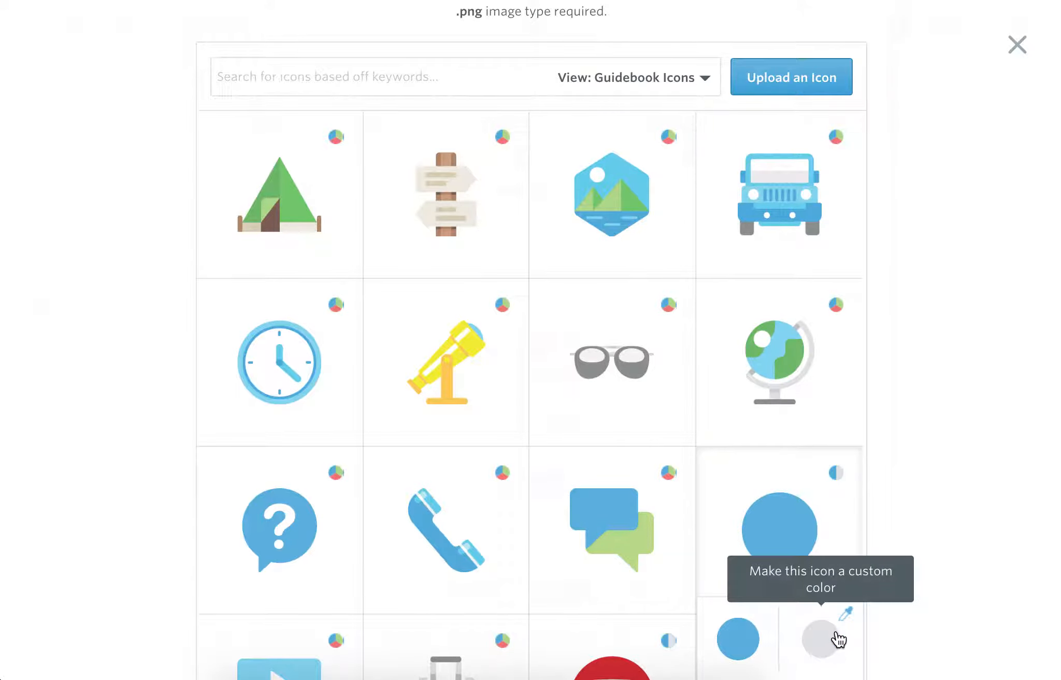
{"action": "left_click", "coordinate": [835, 641]}
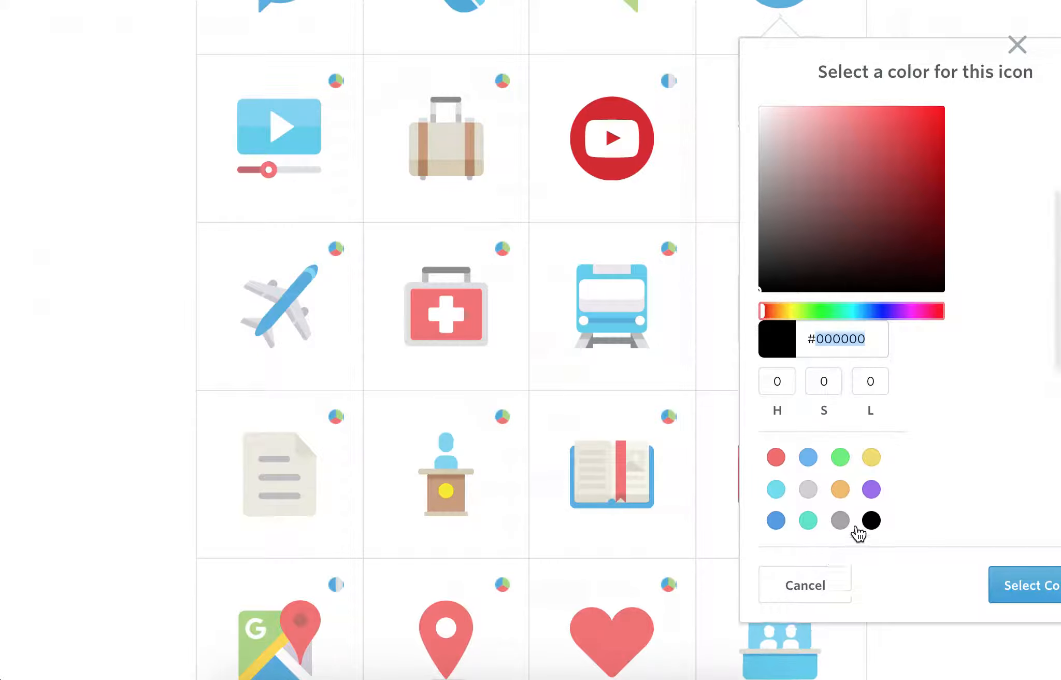
{"action": "left_click", "coordinate": [877, 495]}
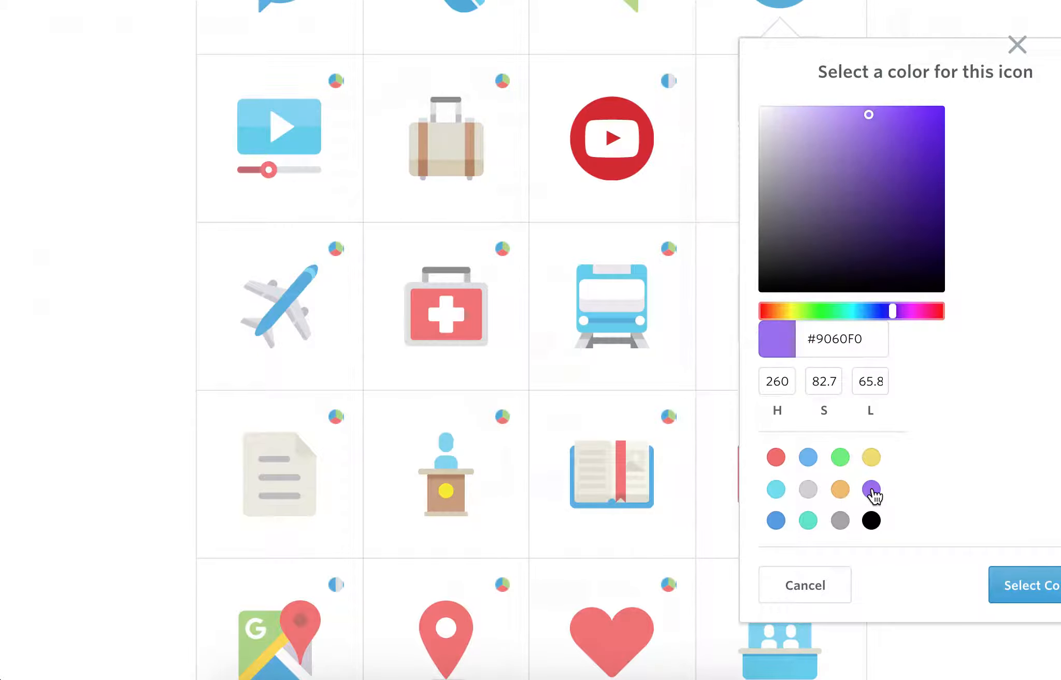
{"action": "left_click", "coordinate": [1004, 587]}
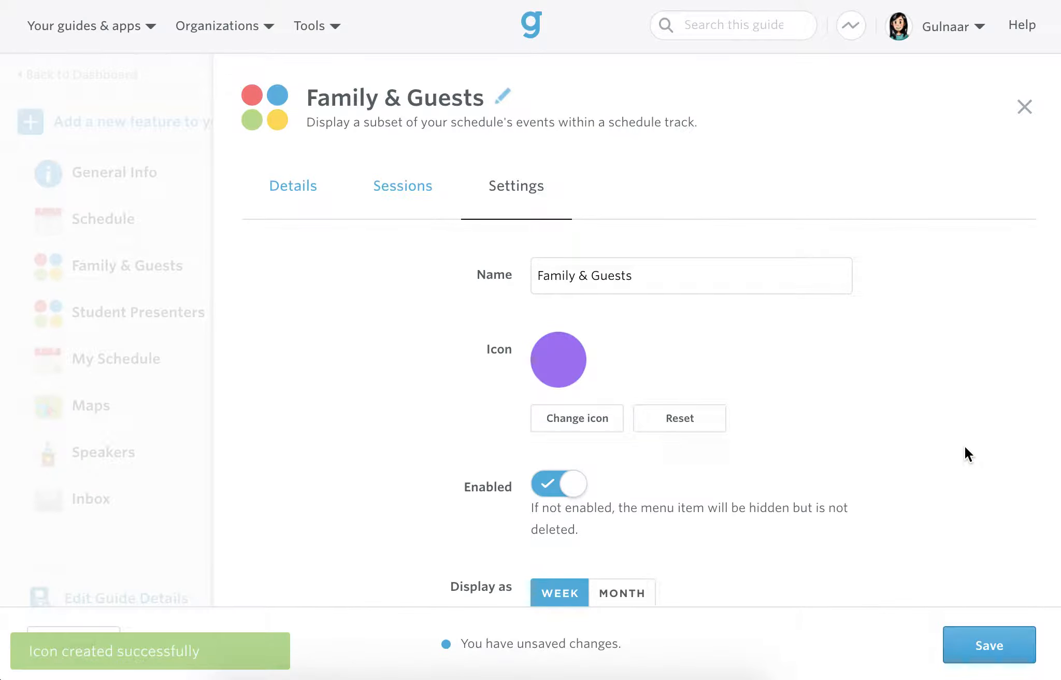
{"action": "left_click", "coordinate": [971, 651]}
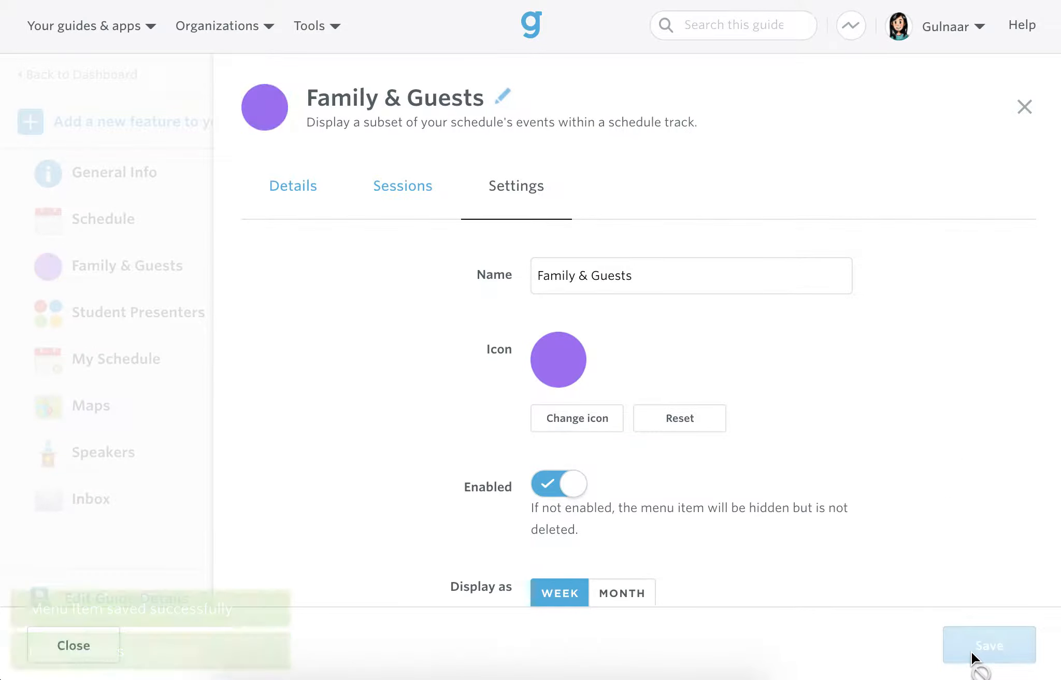
{"action": "left_click", "coordinate": [194, 314]}
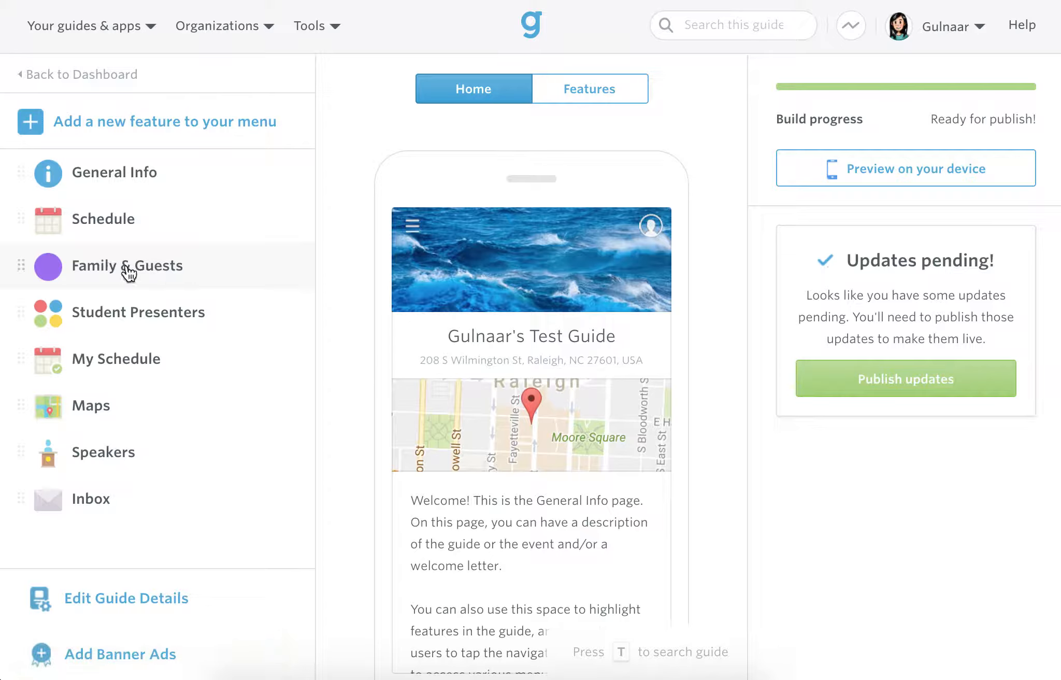
Step: Start changing the icon of the Student Presenters menu item and limit the icon library to Guidebook Icons
{"action": "left_click", "coordinate": [103, 319]}
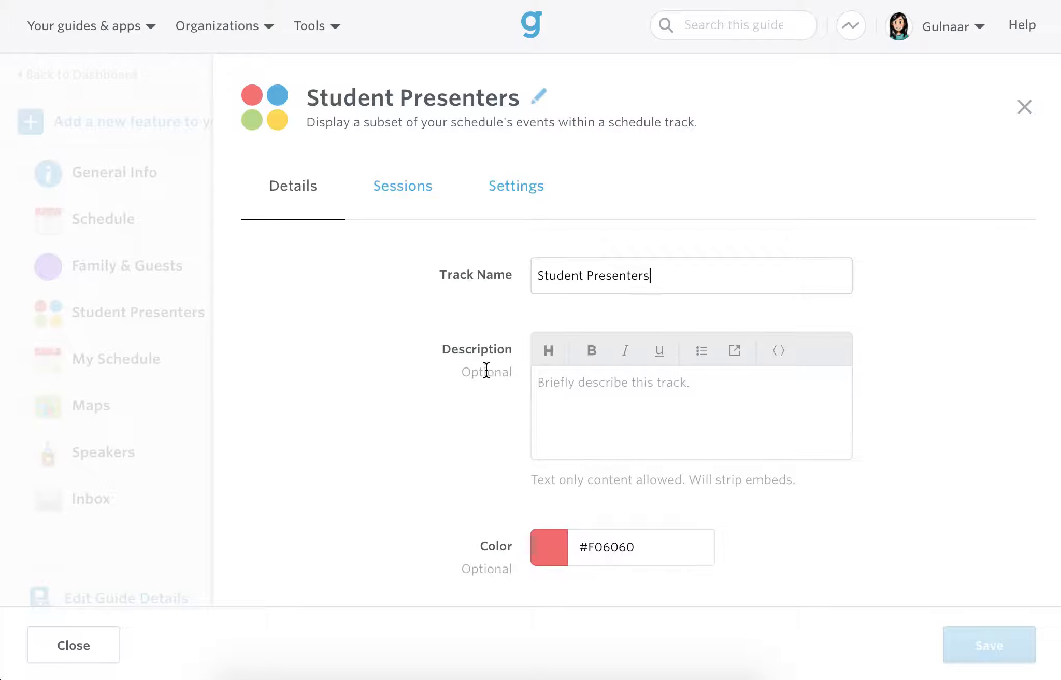
{"action": "left_click", "coordinate": [531, 199]}
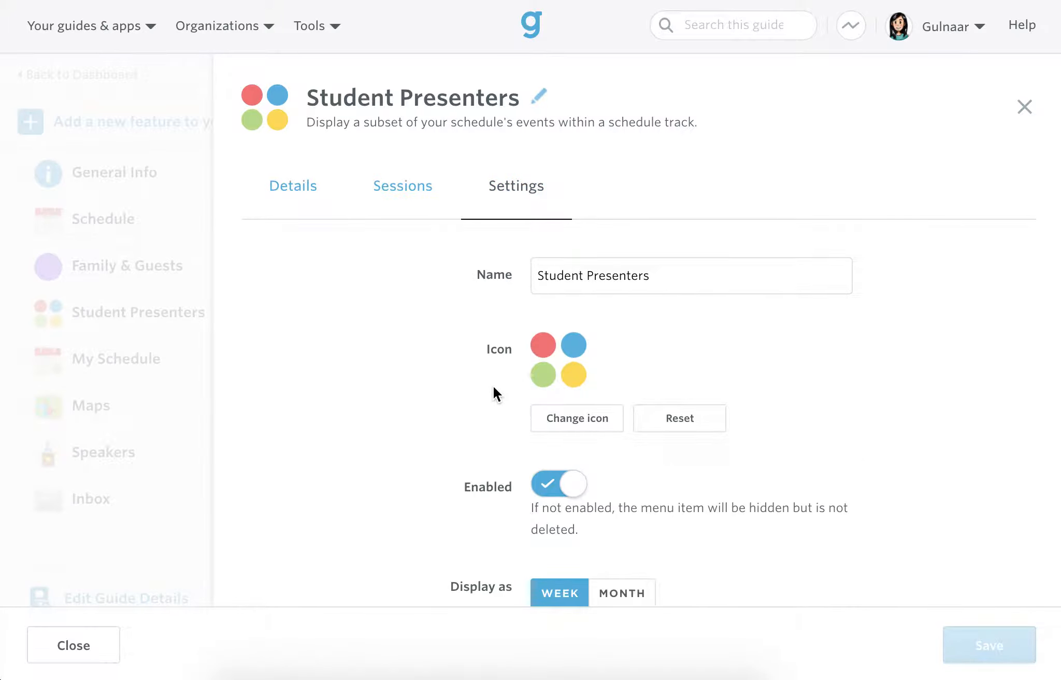
{"action": "left_click", "coordinate": [569, 423]}
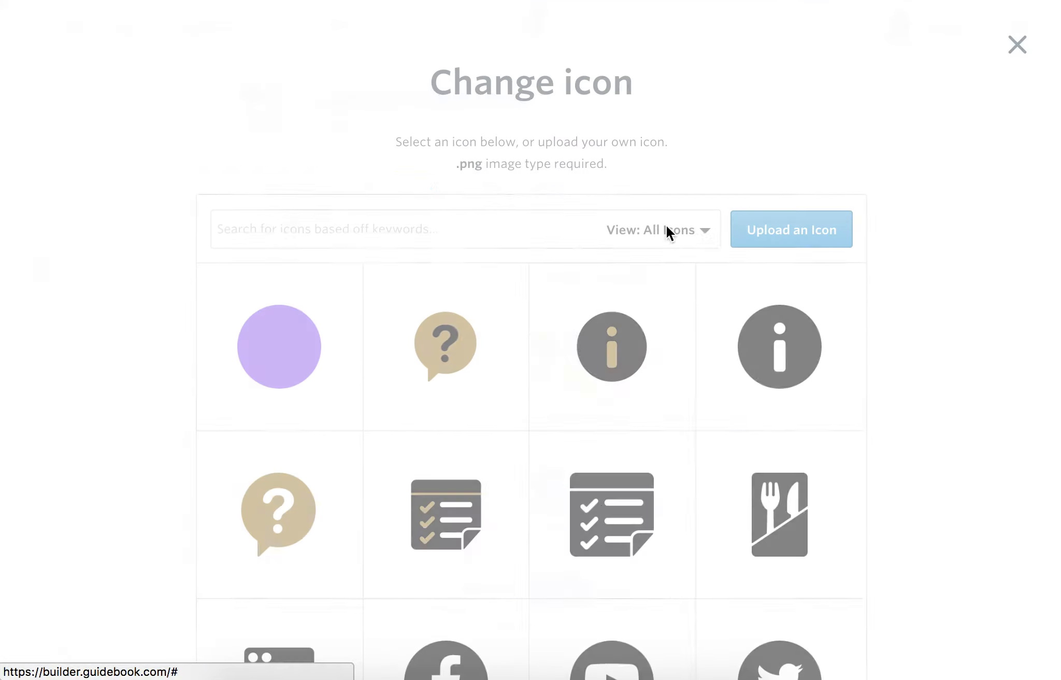
{"action": "left_click", "coordinate": [689, 231]}
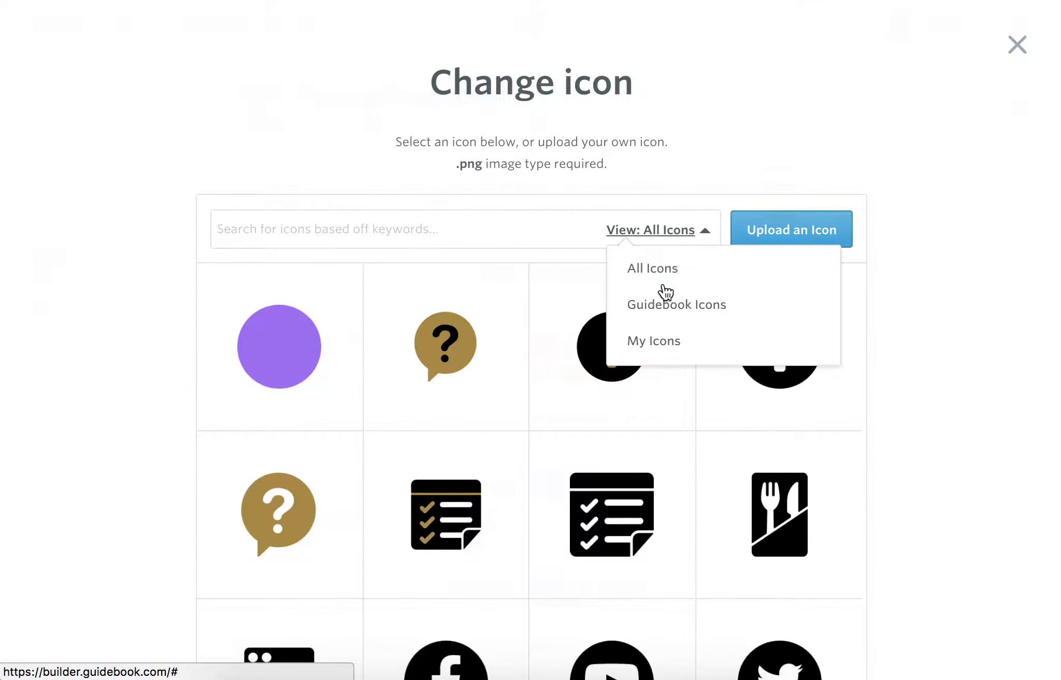
{"action": "left_click", "coordinate": [661, 306]}
Step: Set the Student Presenters icon to the plain circle in custom red #F06060, save the menu item and close it
{"action": "scroll", "coordinate": [777, 456], "scroll_direction": "down", "scroll_amount": 3}
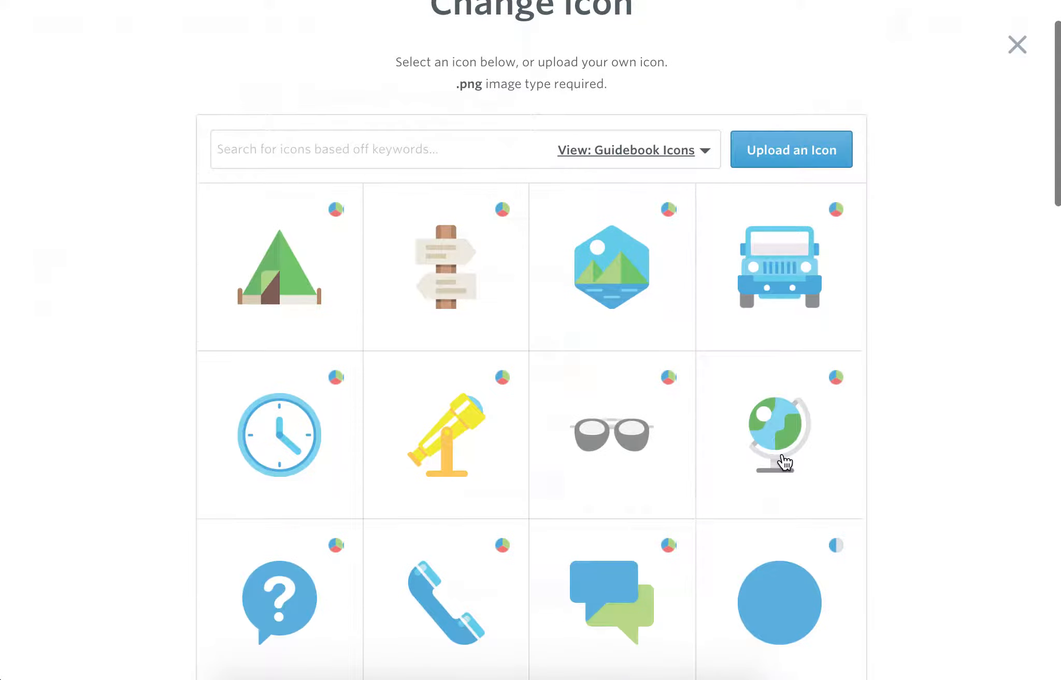
{"action": "left_click", "coordinate": [841, 549]}
{"action": "scroll", "coordinate": [841, 547], "scroll_direction": "down", "scroll_amount": 3}
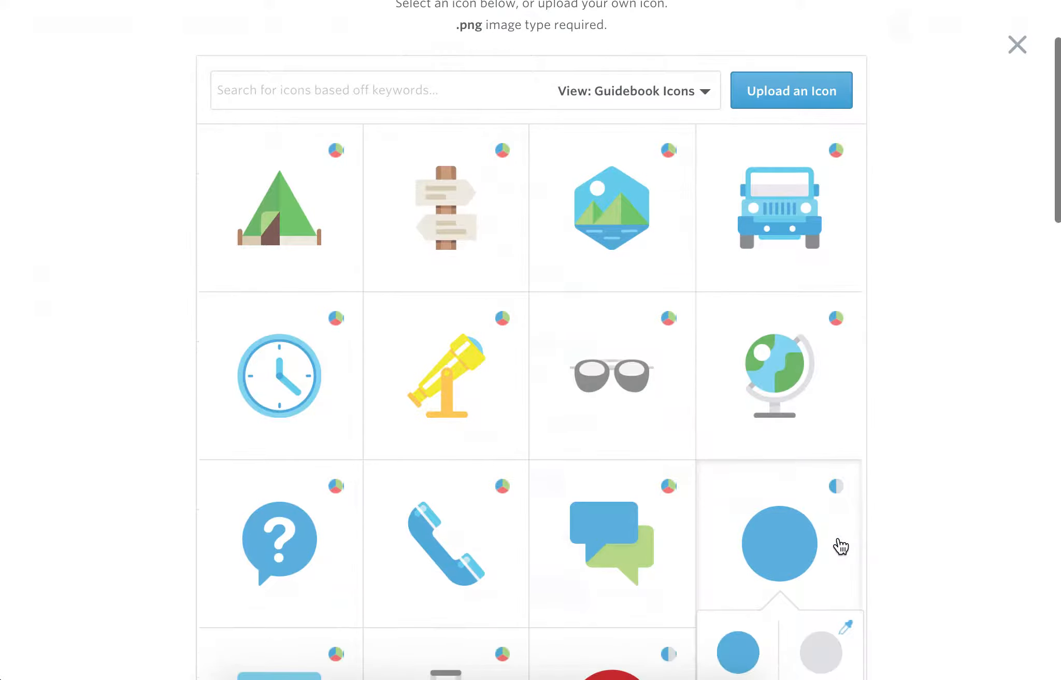
{"action": "scroll", "coordinate": [841, 547], "scroll_direction": "down", "scroll_amount": 3}
{"action": "left_click", "coordinate": [840, 511]}
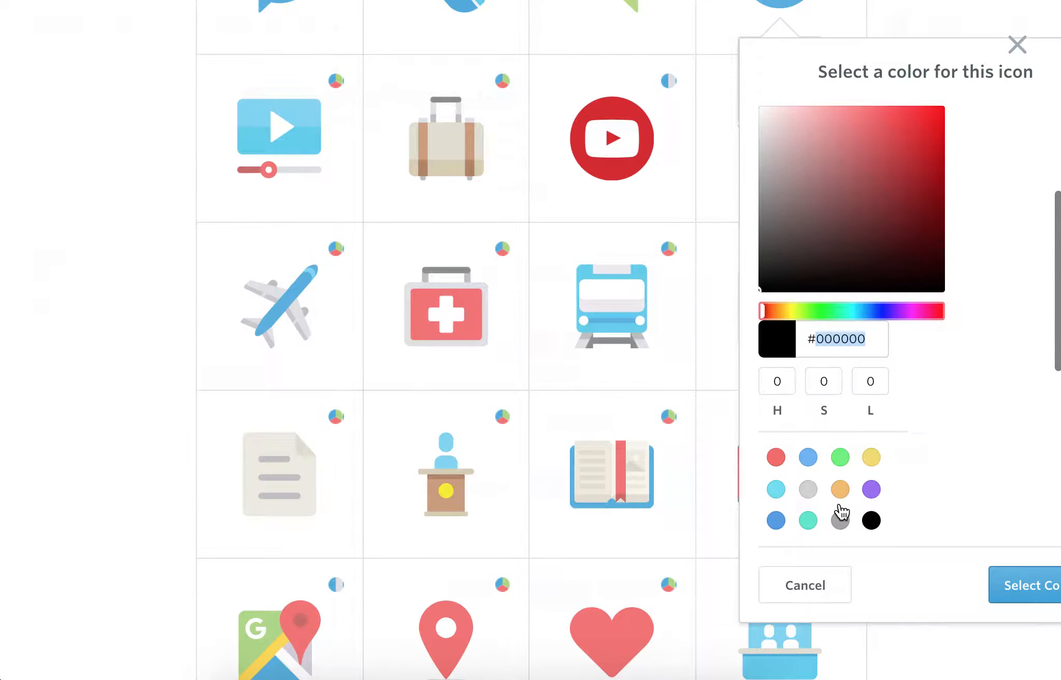
{"action": "left_click", "coordinate": [776, 457]}
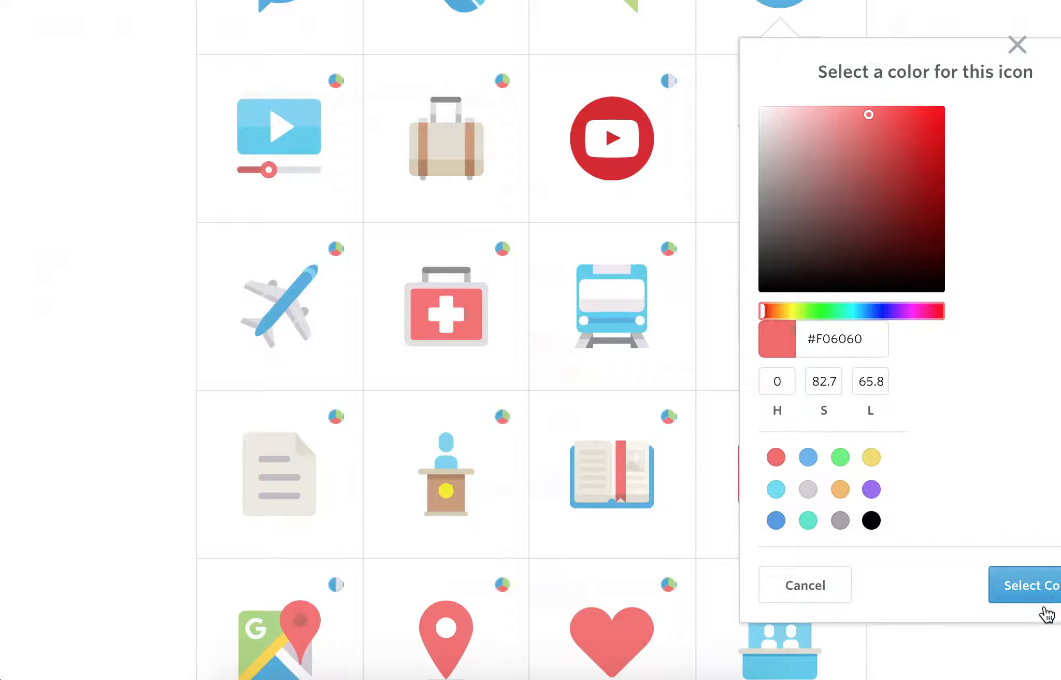
{"action": "left_click", "coordinate": [1031, 587]}
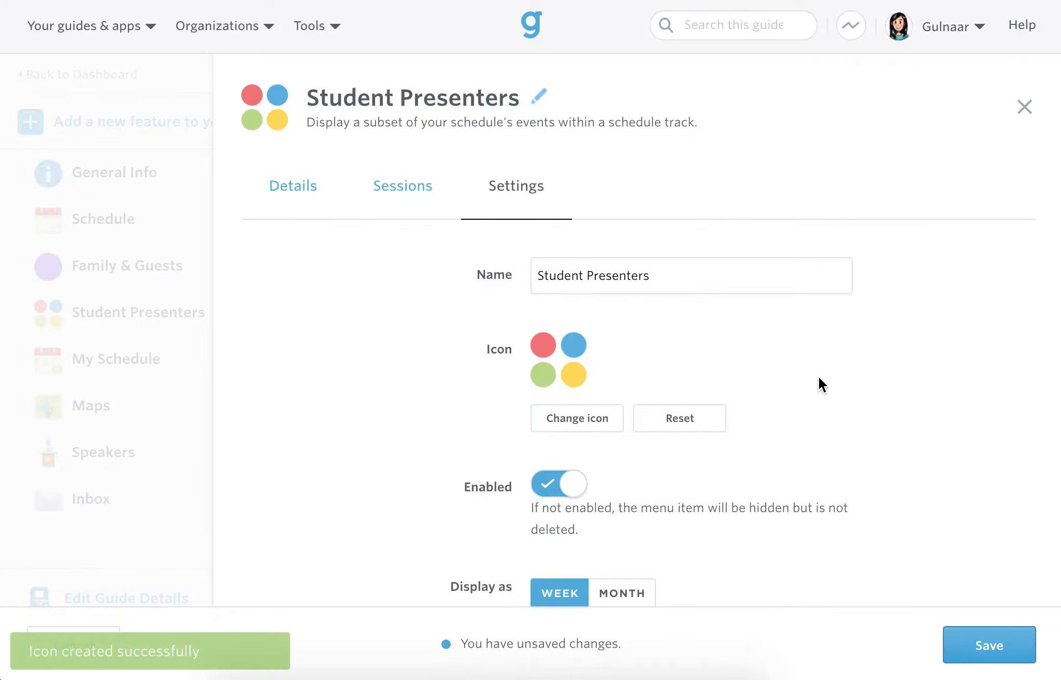
{"action": "left_click", "coordinate": [992, 647]}
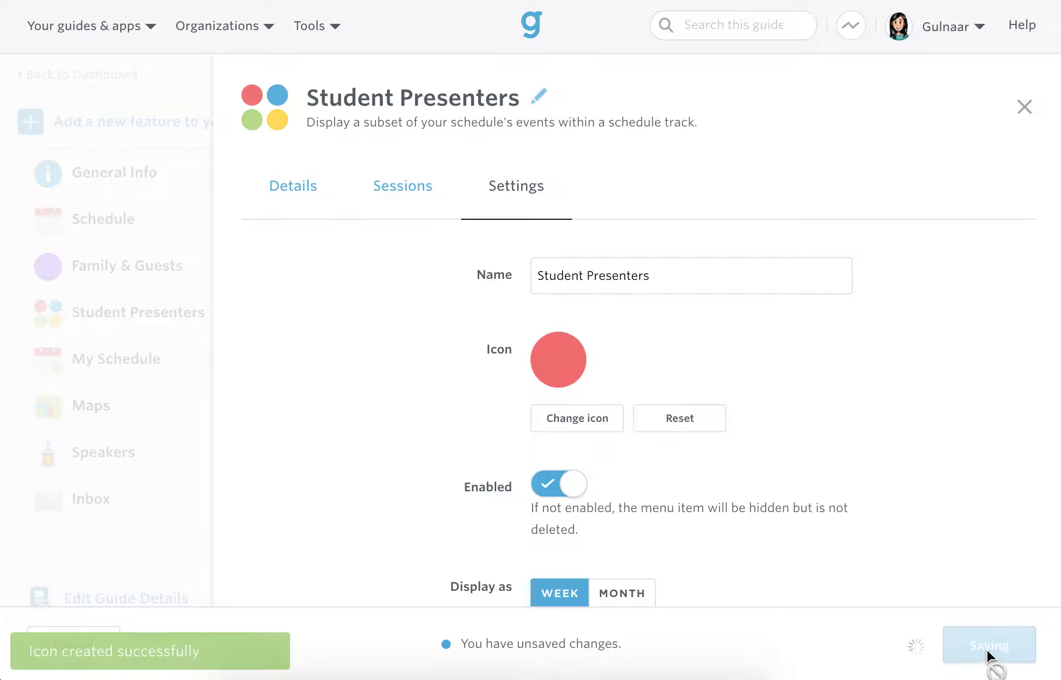
{"action": "left_click", "coordinate": [171, 275]}
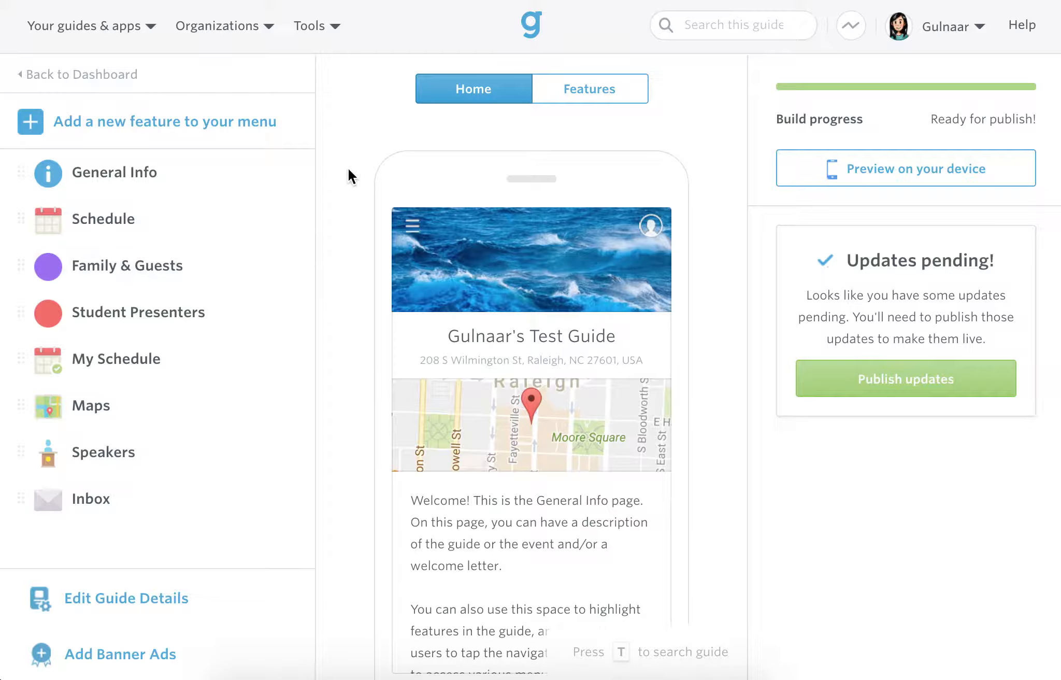
Step: Add a Folder feature to the guide menu and place it directly below Schedule
{"action": "left_click", "coordinate": [152, 117]}
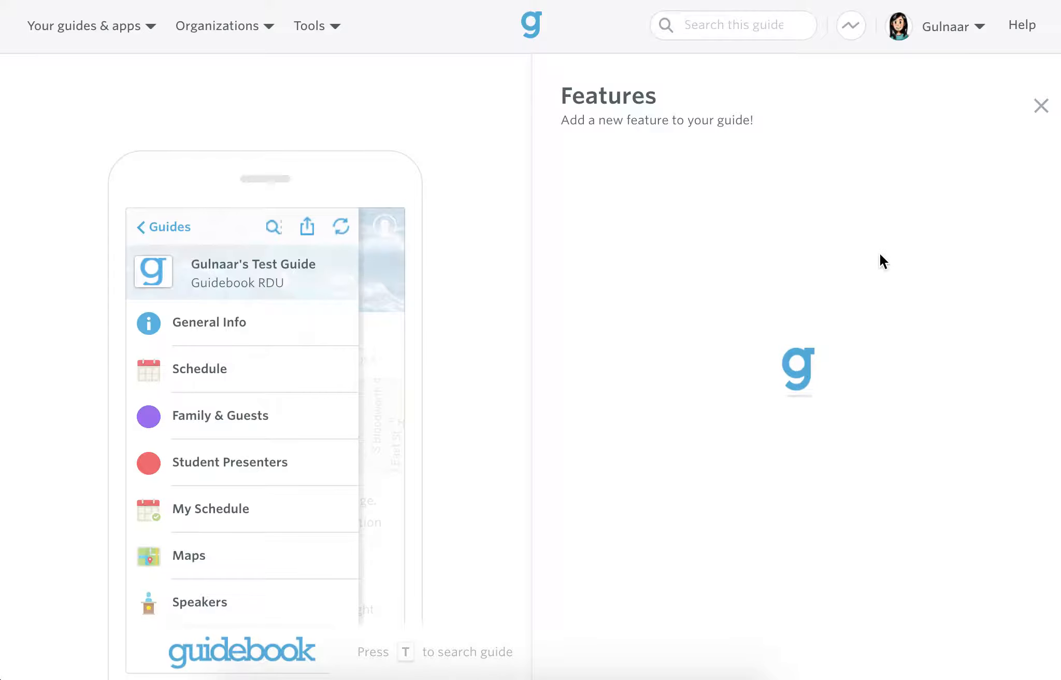
{"action": "scroll", "coordinate": [851, 218], "scroll_direction": "down", "scroll_amount": 10}
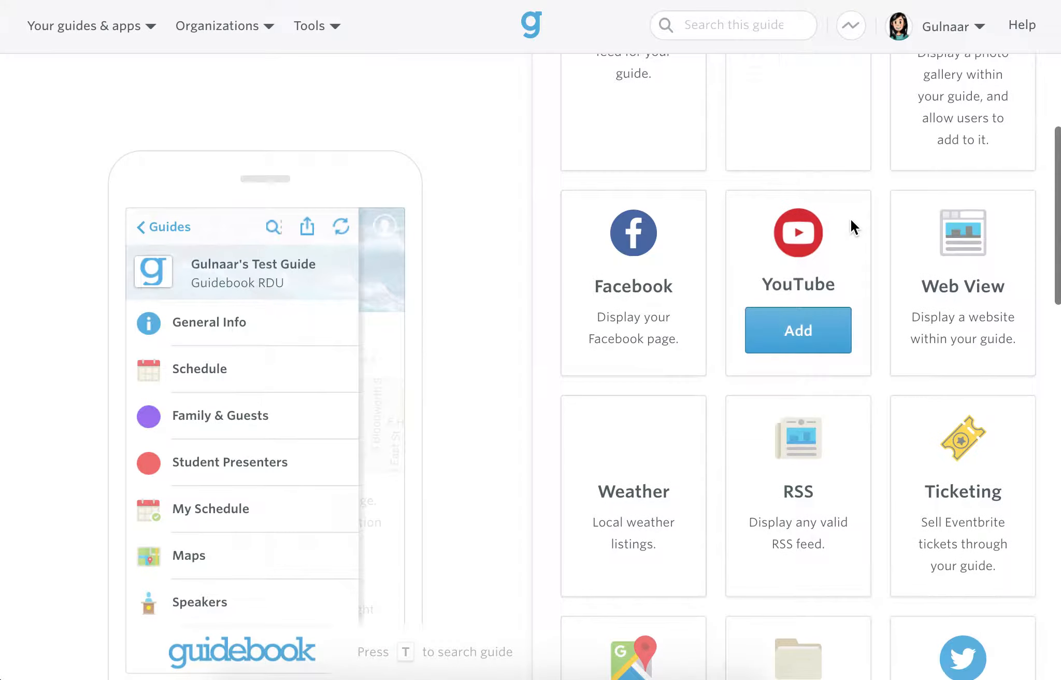
{"action": "scroll", "coordinate": [851, 218], "scroll_direction": "down", "scroll_amount": 2}
{"action": "left_click", "coordinate": [803, 383]}
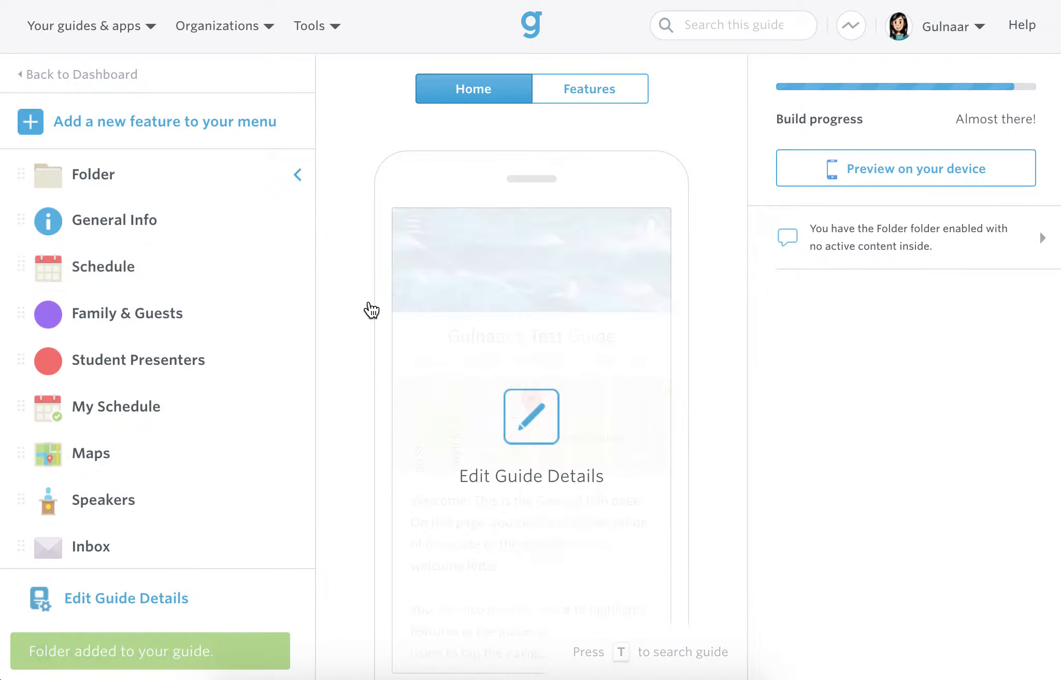
{"action": "left_click_drag", "start_coordinate": [19, 174], "coordinate": [56, 272]}
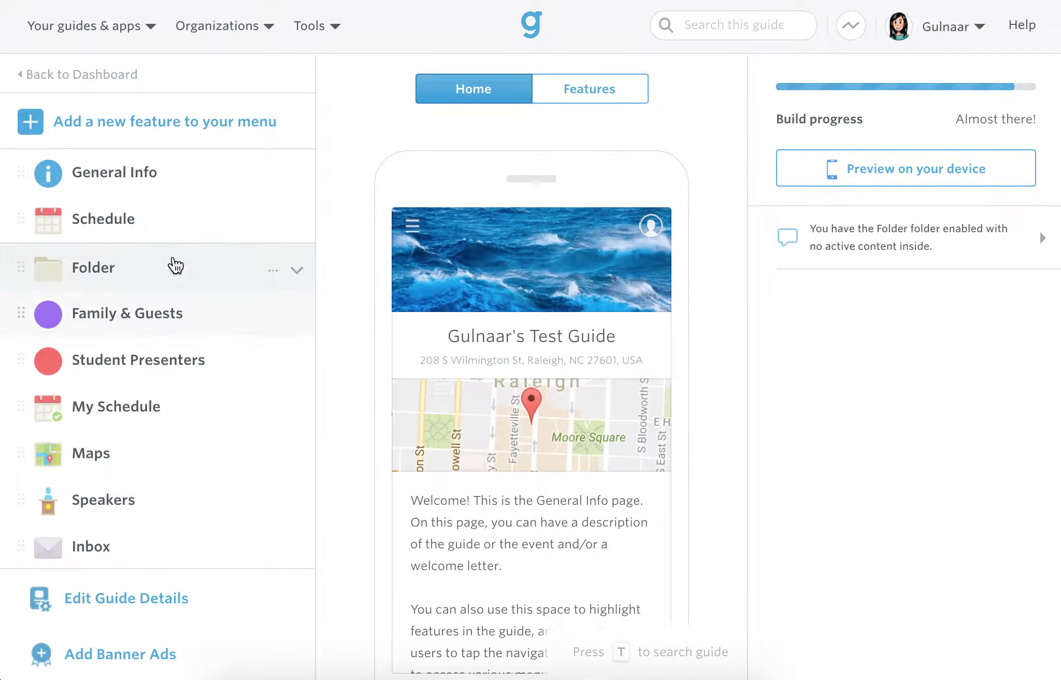
Step: Move Family & Guests and Student Presenters into the new folder, in that order, and check that the folder collapses and expands
{"action": "left_click_drag", "start_coordinate": [49, 297], "coordinate": [65, 275]}
{"action": "left_click_drag", "start_coordinate": [20, 360], "coordinate": [63, 306]}
{"action": "left_click_drag", "start_coordinate": [135, 366], "coordinate": [142, 311]}
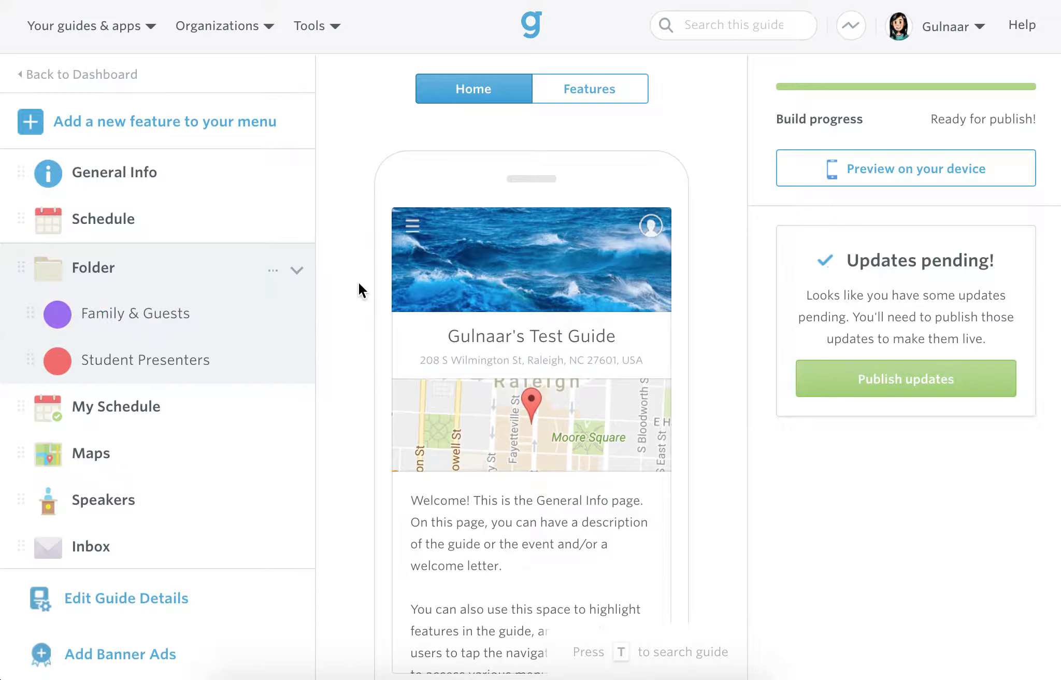
{"action": "left_click", "coordinate": [298, 273]}
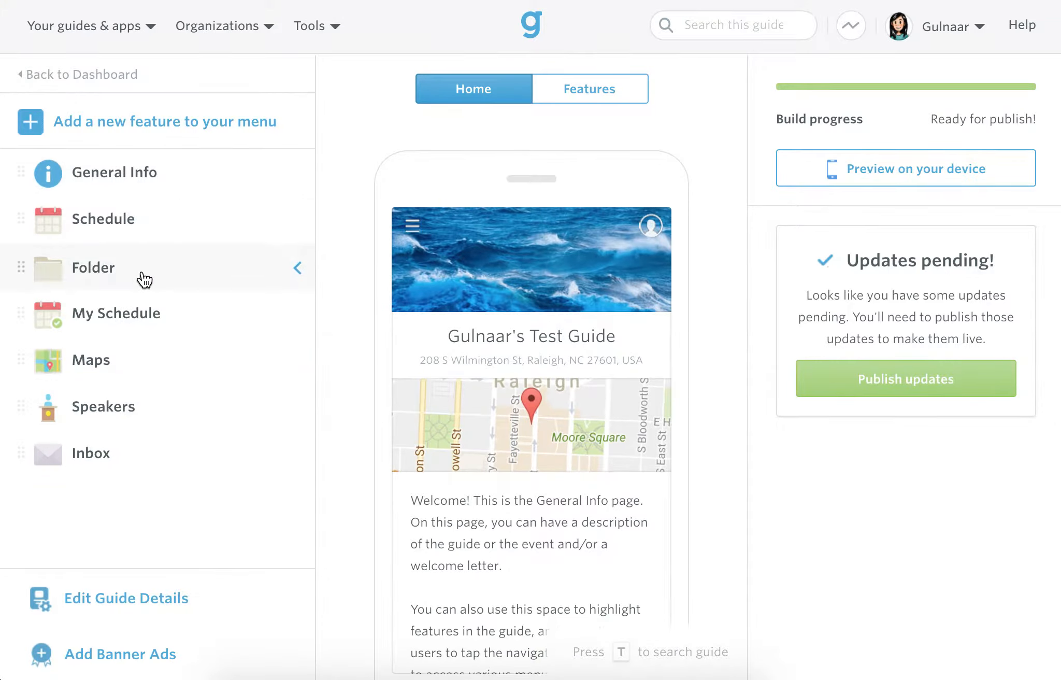
{"action": "left_click", "coordinate": [299, 274]}
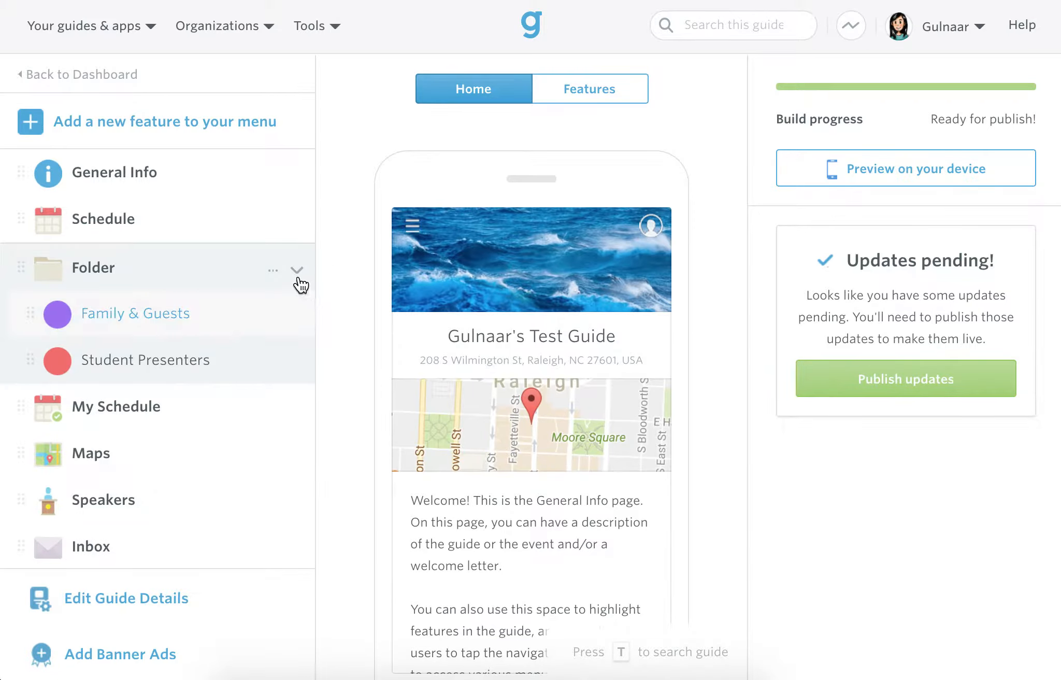
Step: Rename the folder as Schedule by Track, save the menu item and close its settings
{"action": "left_click", "coordinate": [272, 271]}
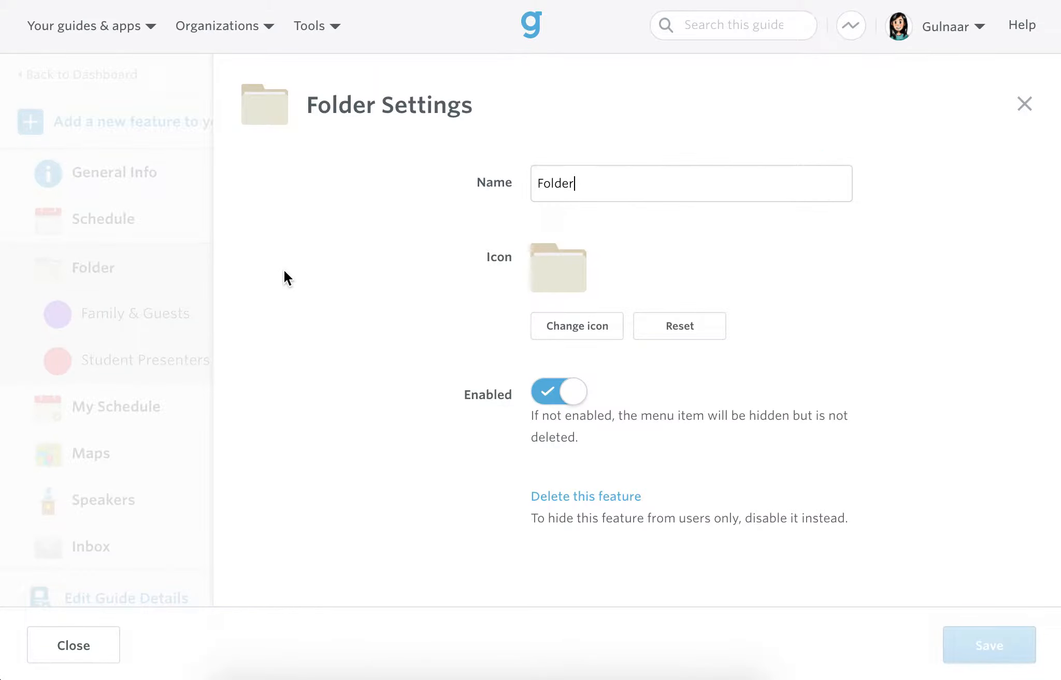
{"action": "double_click", "coordinate": [557, 183]}
{"action": "type", "text": "Schedule by Track"}
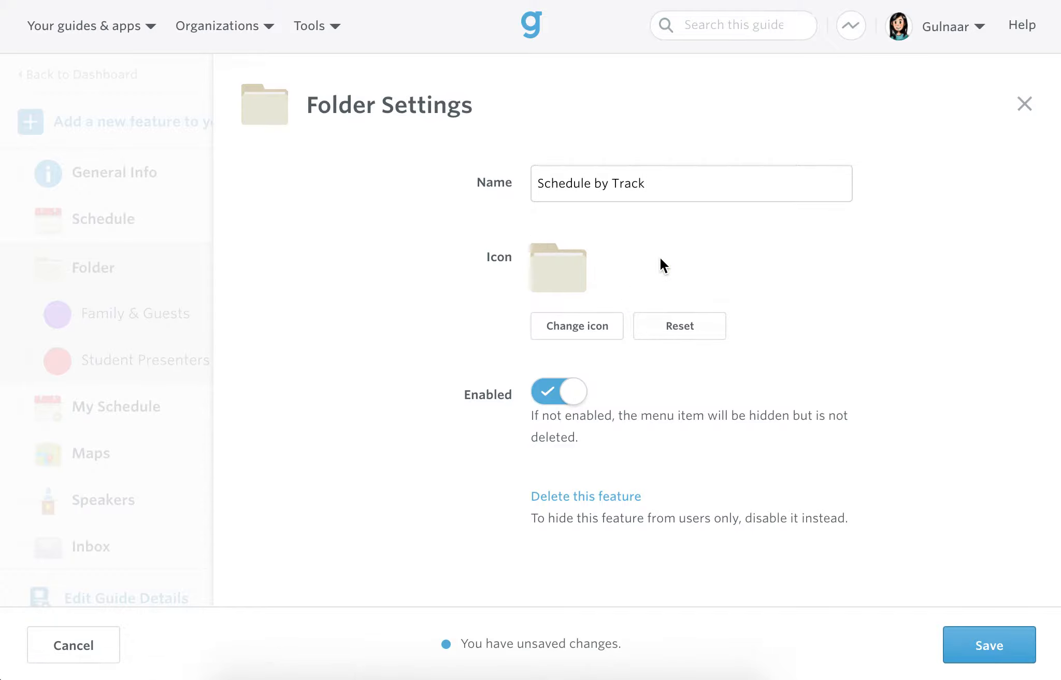
{"action": "left_click", "coordinate": [967, 641]}
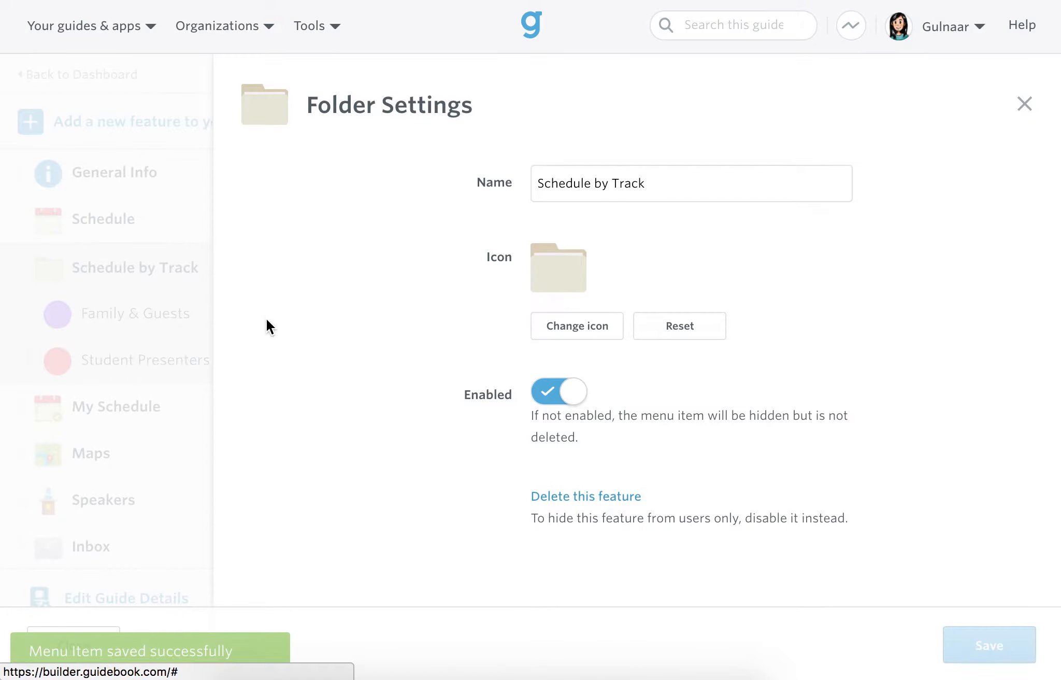
{"action": "left_click", "coordinate": [153, 318]}
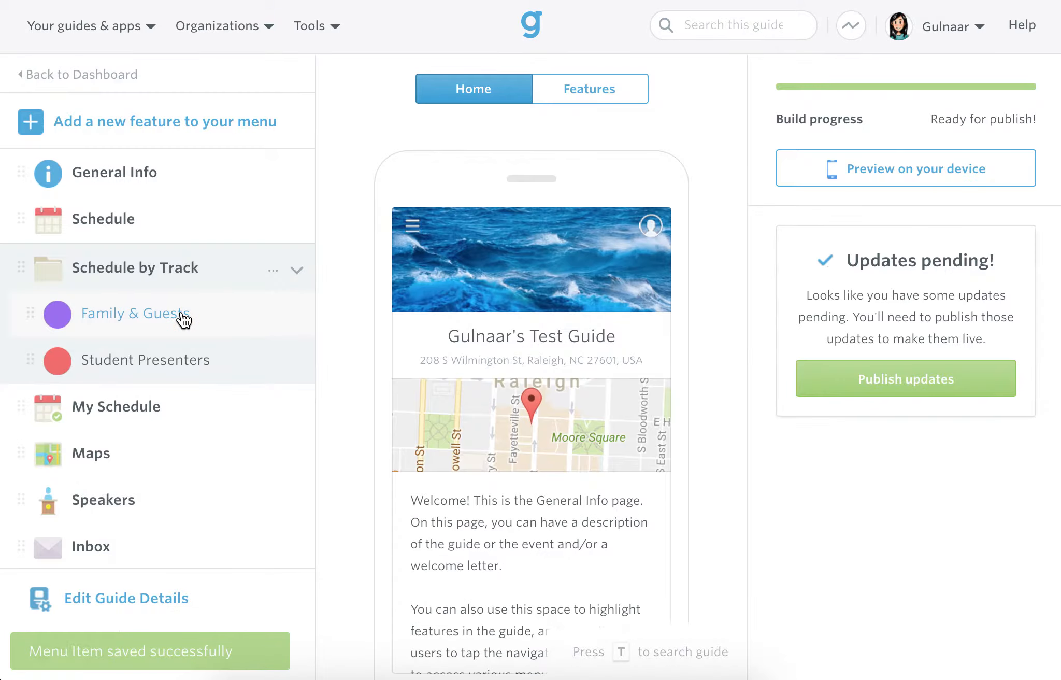
Step: Review the session list of the full Schedule and the tracks inside the Schedule by Track folder
{"action": "left_click", "coordinate": [299, 273]}
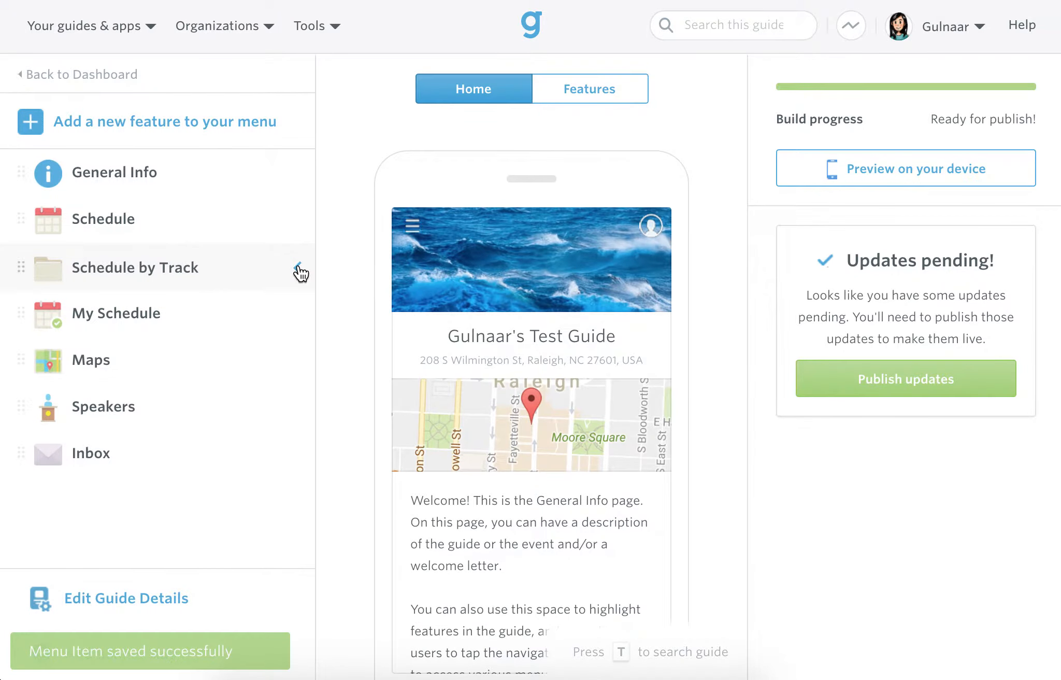
{"action": "left_click", "coordinate": [249, 230]}
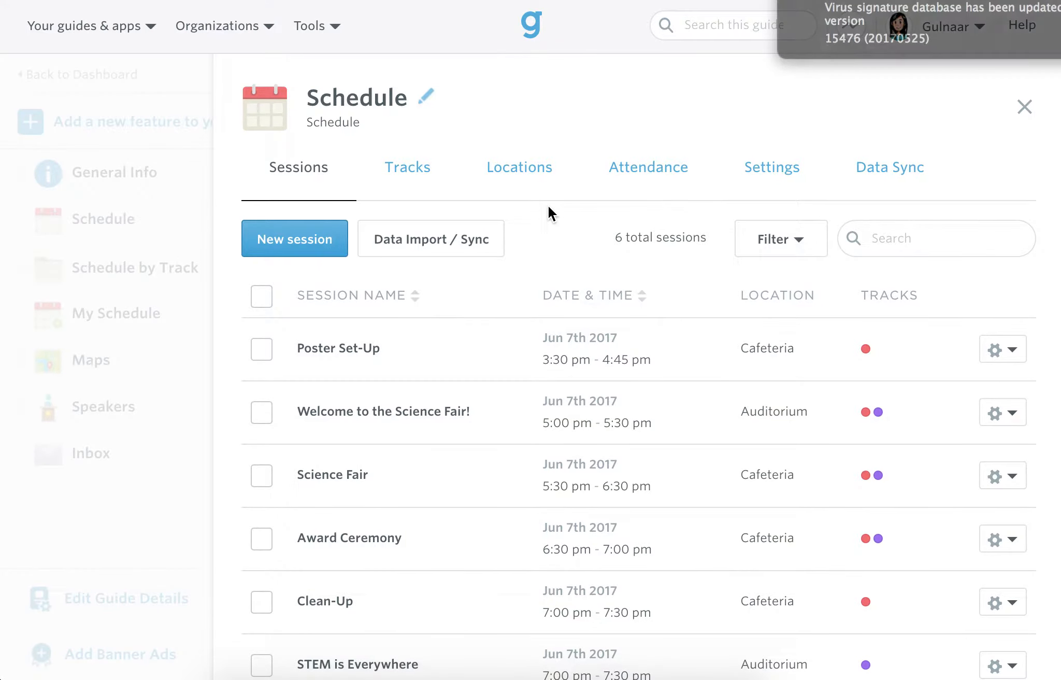
{"action": "left_click", "coordinate": [124, 222]}
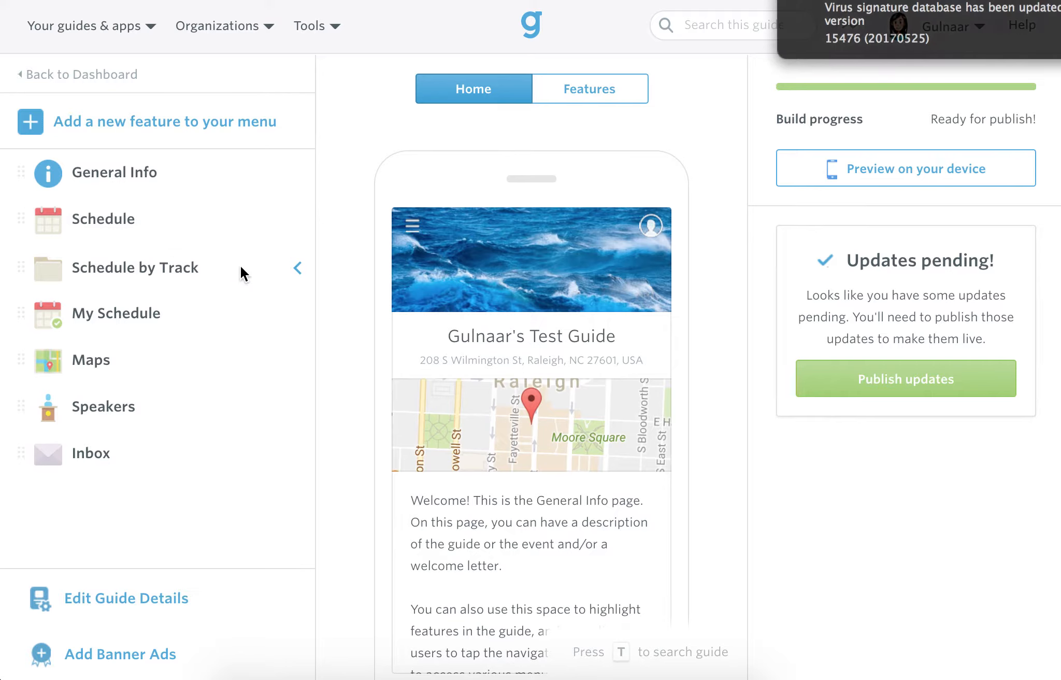
{"action": "left_click", "coordinate": [295, 277]}
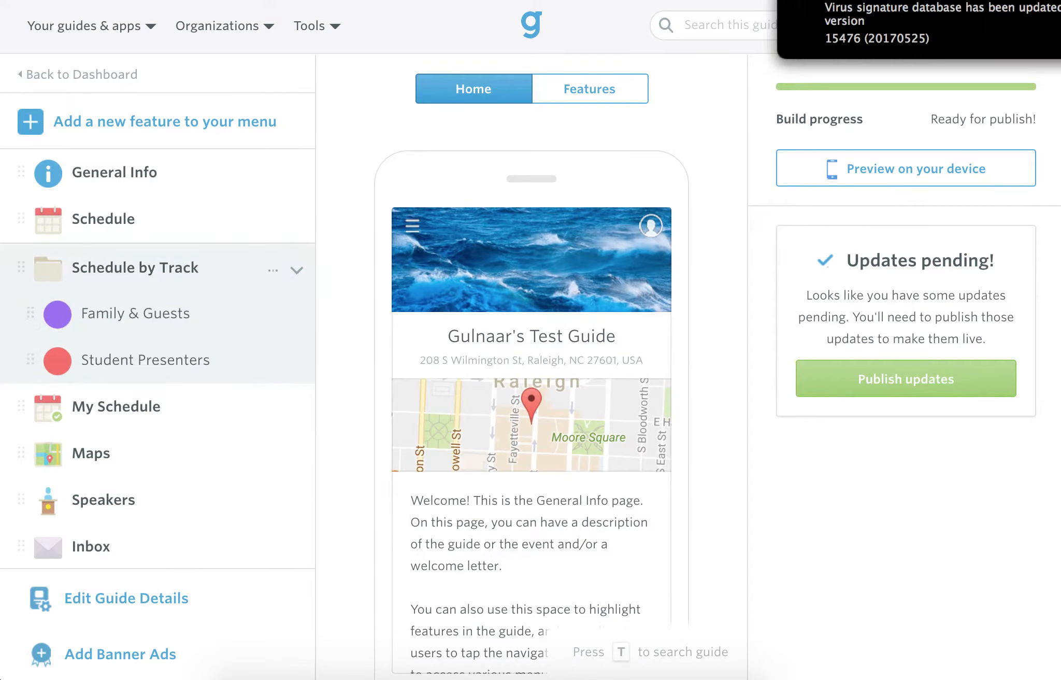
Step: Publish the pending guide updates, keeping the guide details as they are
{"action": "left_click", "coordinate": [910, 382]}
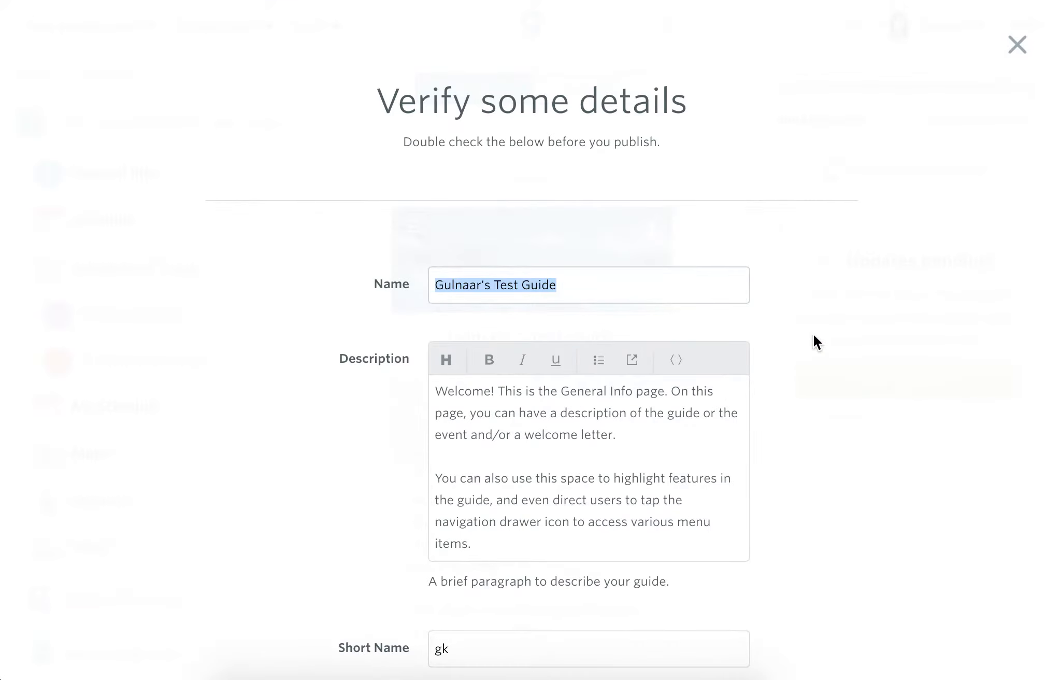
{"action": "scroll", "coordinate": [813, 333], "scroll_direction": "down", "scroll_amount": 8}
{"action": "left_click", "coordinate": [772, 645]}
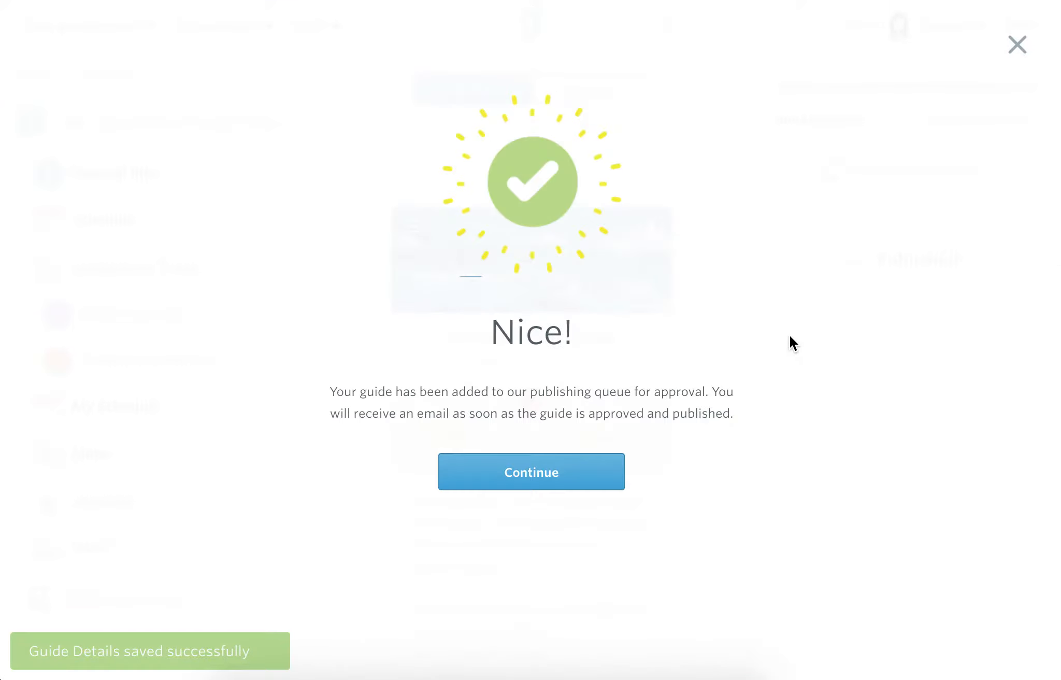
Step: Switch to the iPhone 6s Plus simulator, open the test guide's menu and update the guide to its newly published version
{"action": "key", "text": "super+m"}
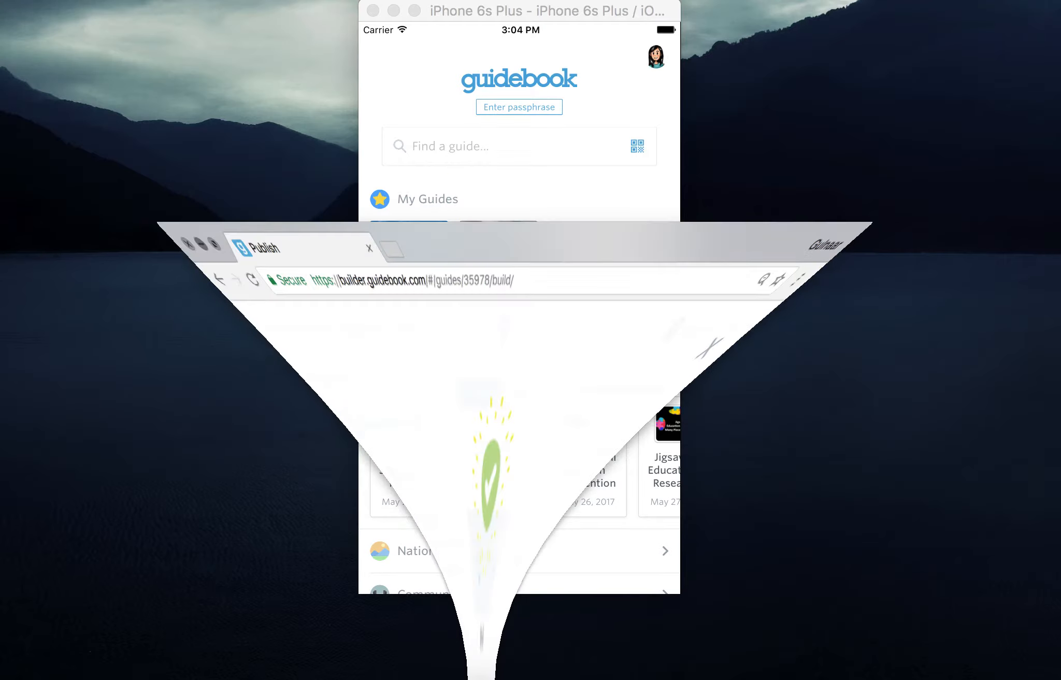
{"action": "left_click_drag", "start_coordinate": [473, 14], "coordinate": [473, 24]}
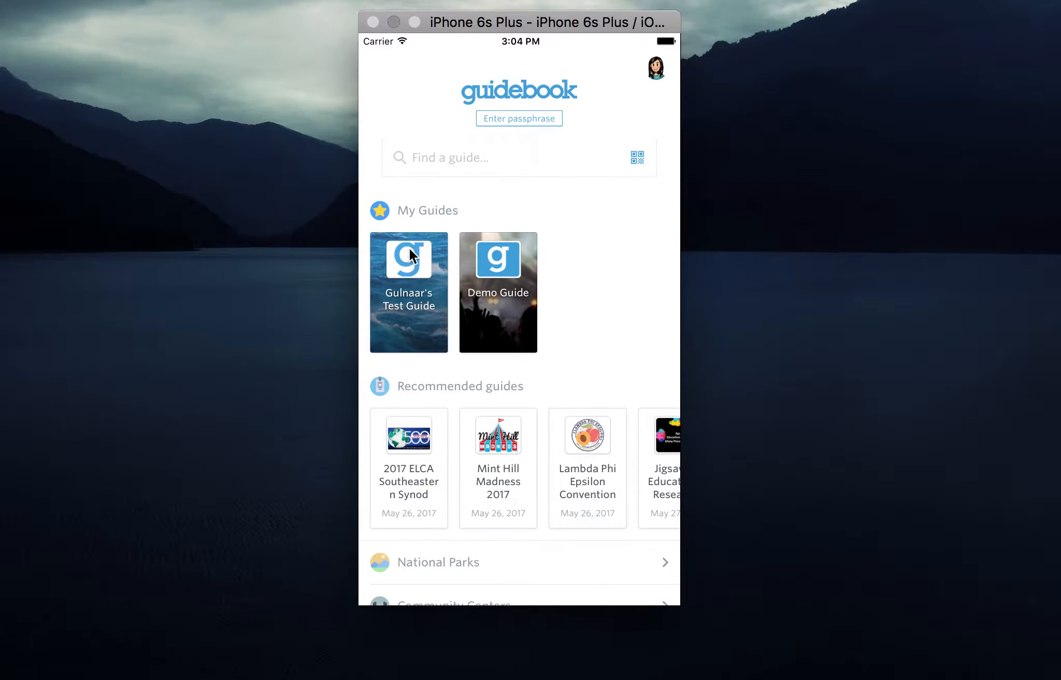
{"action": "left_click", "coordinate": [404, 279]}
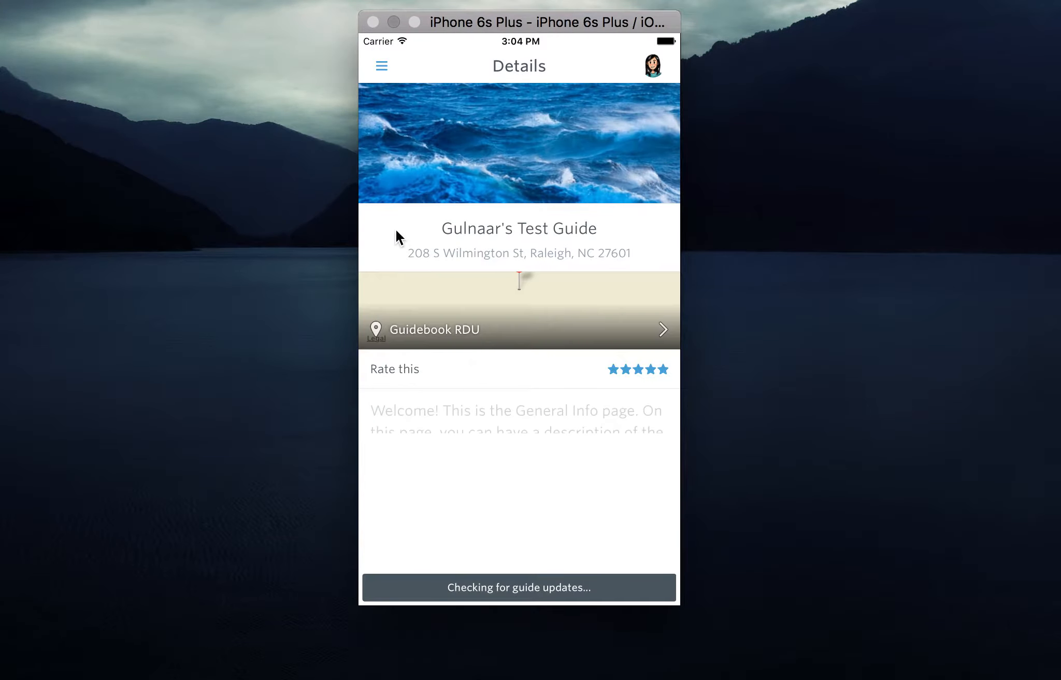
{"action": "left_click", "coordinate": [383, 66]}
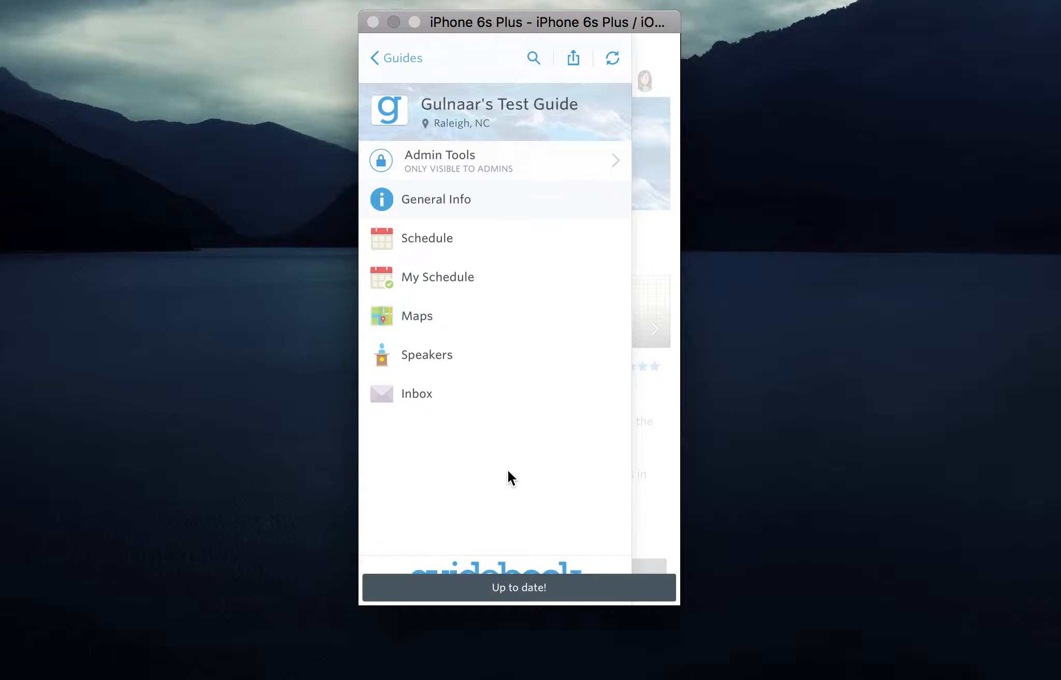
{"action": "left_click", "coordinate": [610, 56]}
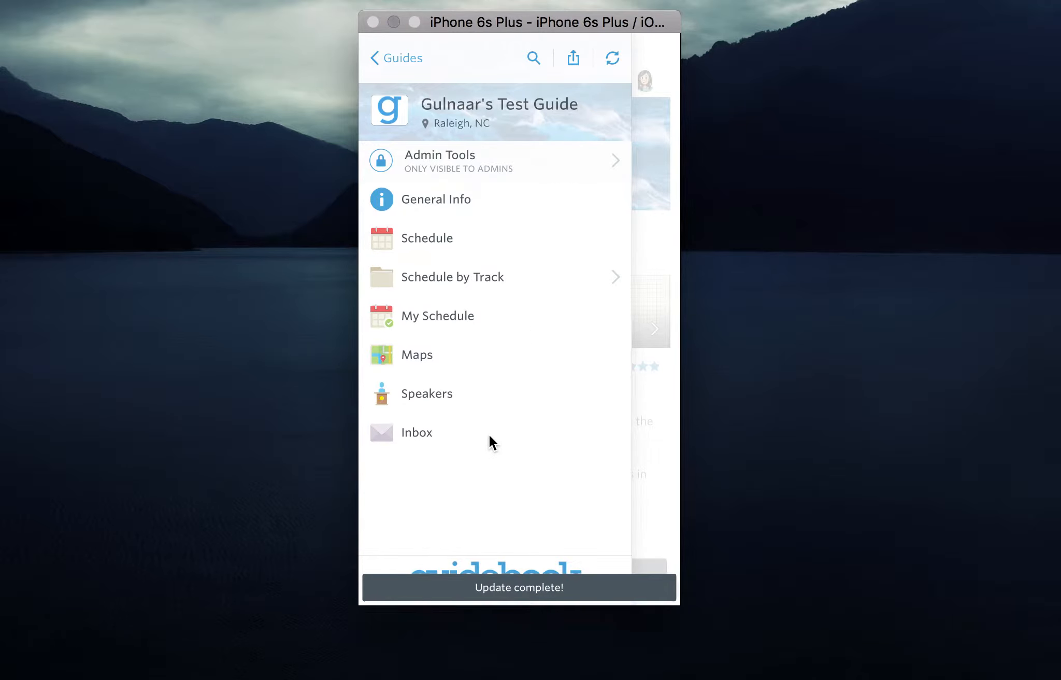
Step: View the full Schedule in the mobile guide and examine the details of the Welcome to the Science Fair! session
{"action": "left_click", "coordinate": [492, 236]}
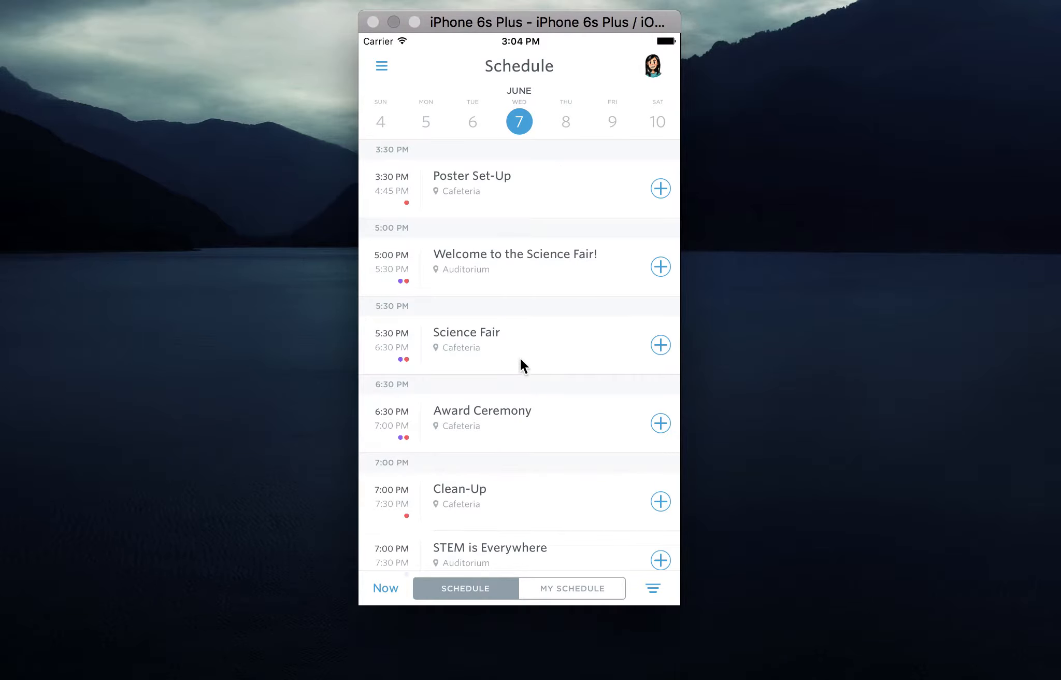
{"action": "left_click_drag", "start_coordinate": [508, 471], "coordinate": [526, 490]}
{"action": "left_click", "coordinate": [471, 267]}
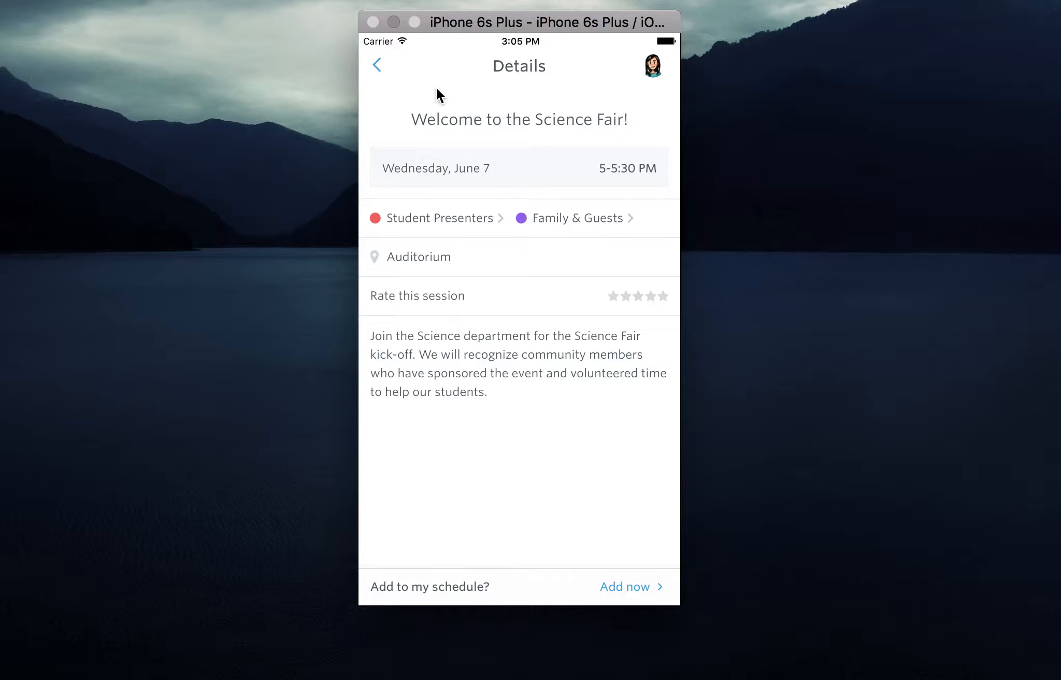
Step: Examine the Family & Guests and Student Presenters session lists inside the mobile guide's Schedule by Track folder
{"action": "left_click", "coordinate": [376, 65]}
{"action": "left_click", "coordinate": [377, 63]}
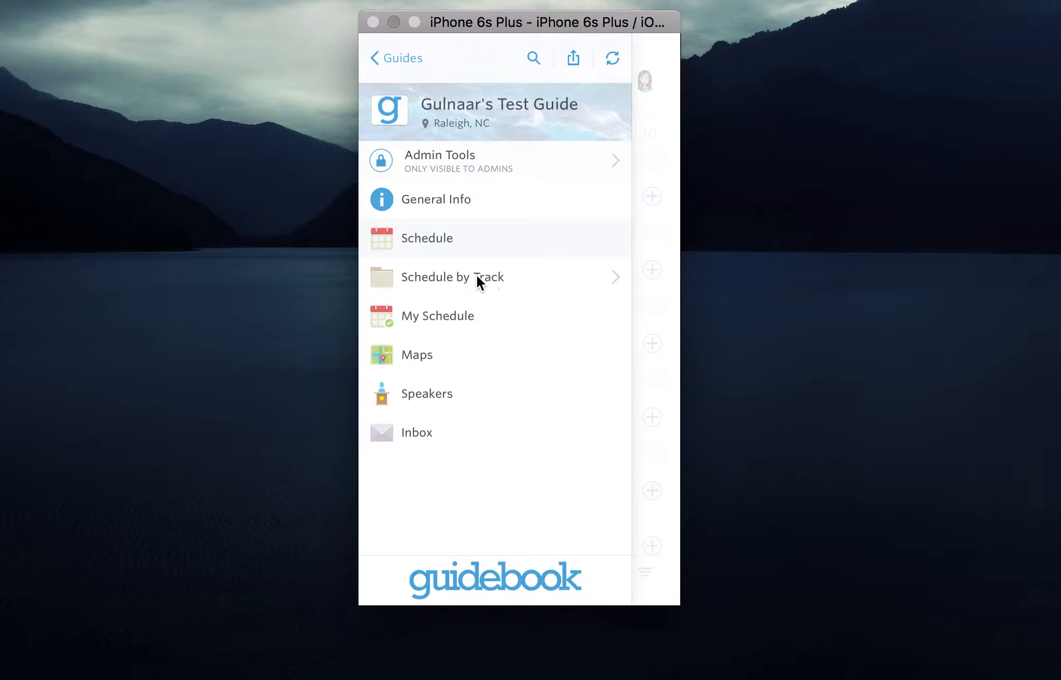
{"action": "left_click", "coordinate": [491, 276]}
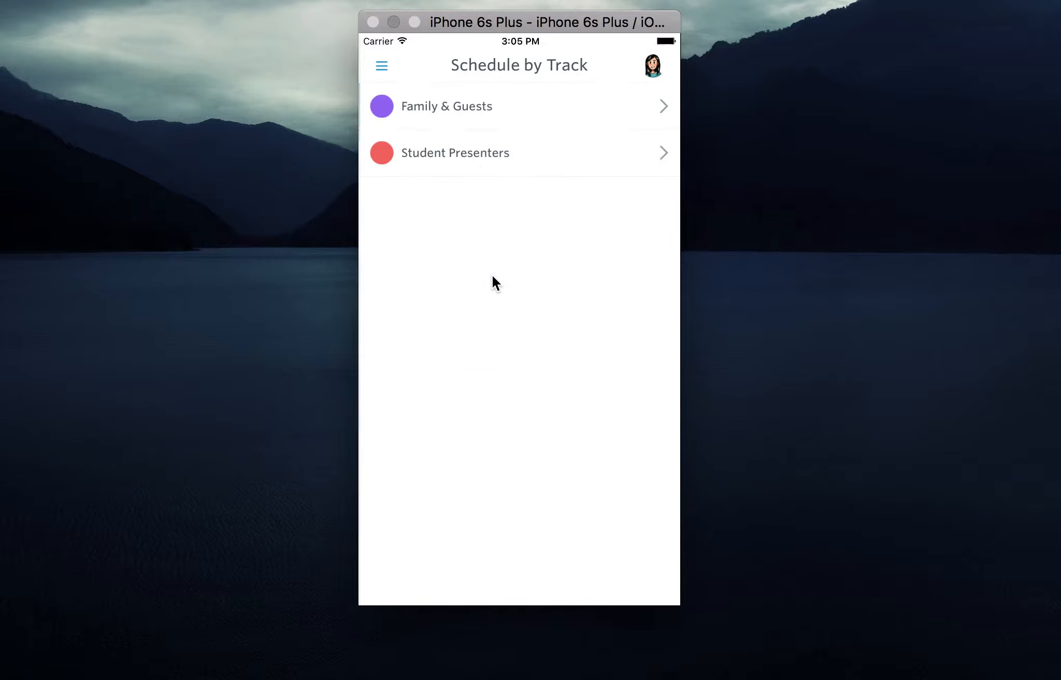
{"action": "left_click", "coordinate": [459, 104]}
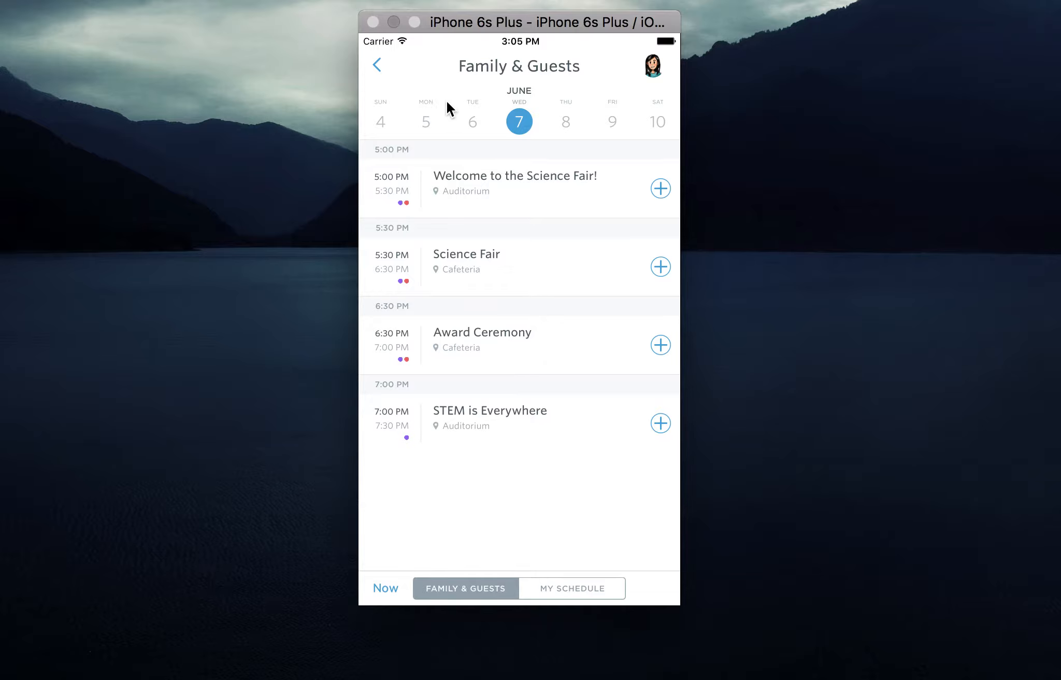
{"action": "left_click", "coordinate": [378, 64]}
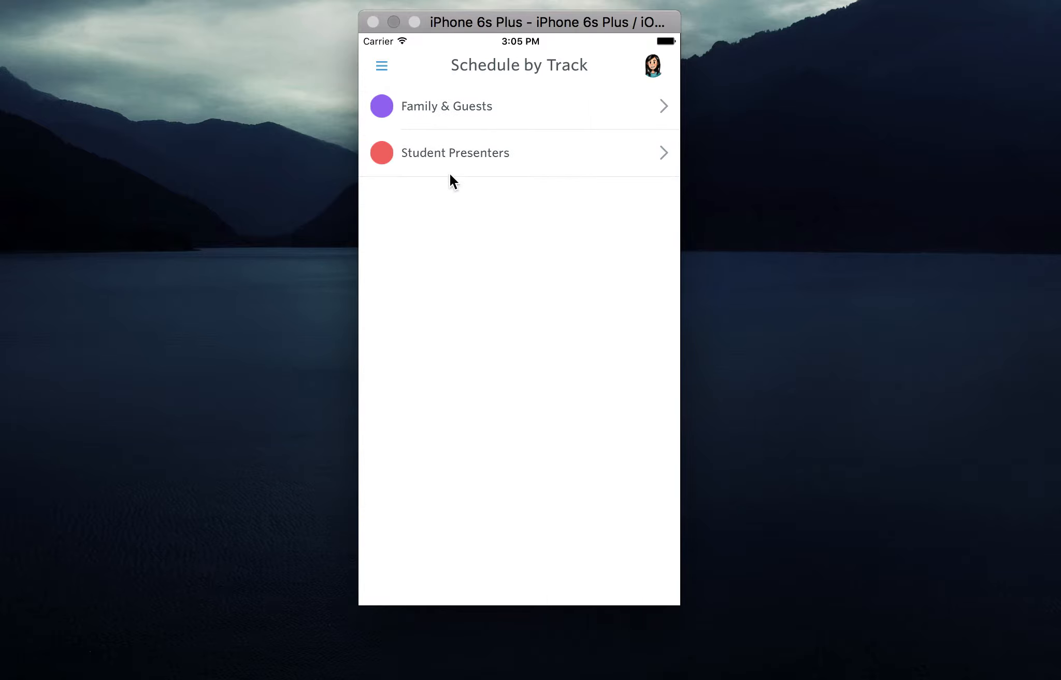
{"action": "left_click", "coordinate": [467, 151]}
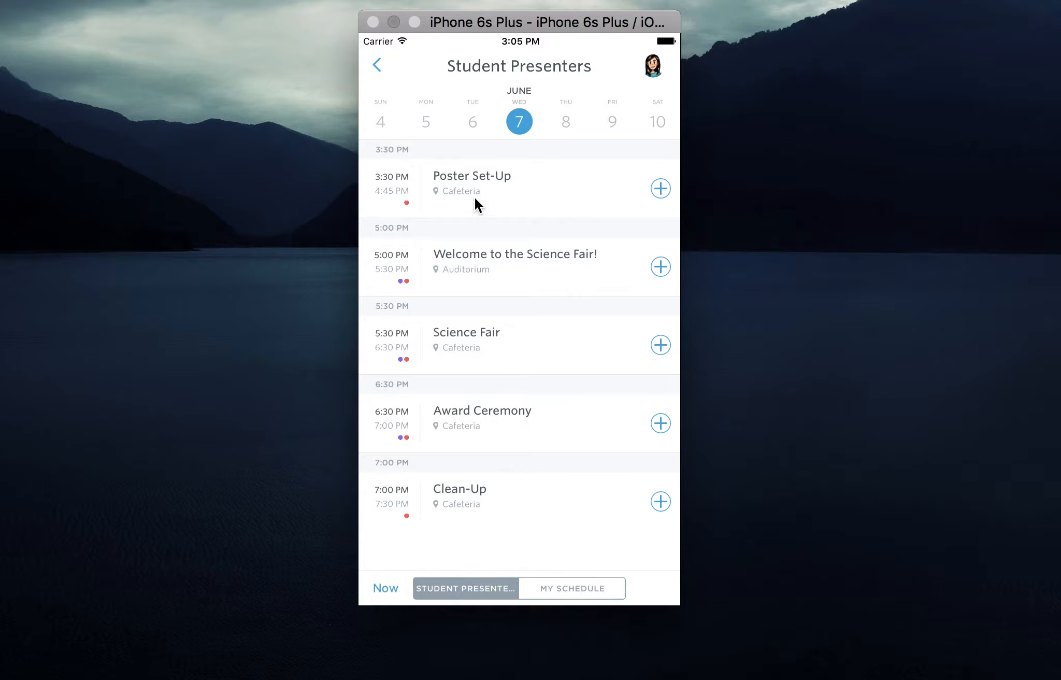
{"action": "left_click", "coordinate": [378, 60]}
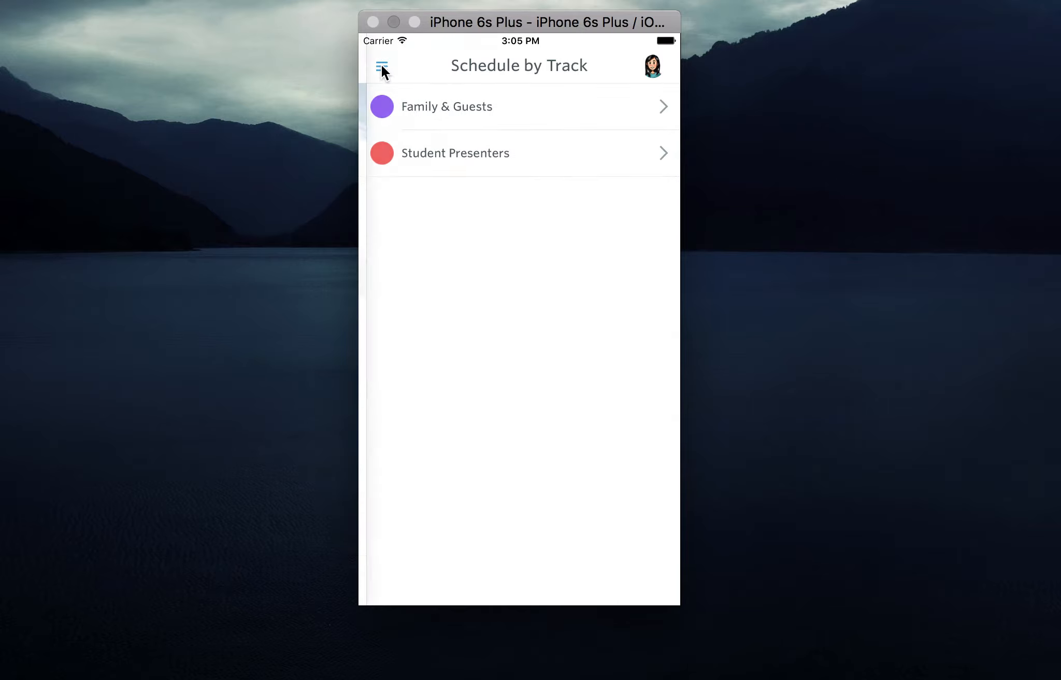
Step: Filter the mobile guide's full Schedule to the Student Presenters track
{"action": "left_click", "coordinate": [382, 67]}
{"action": "left_click", "coordinate": [454, 236]}
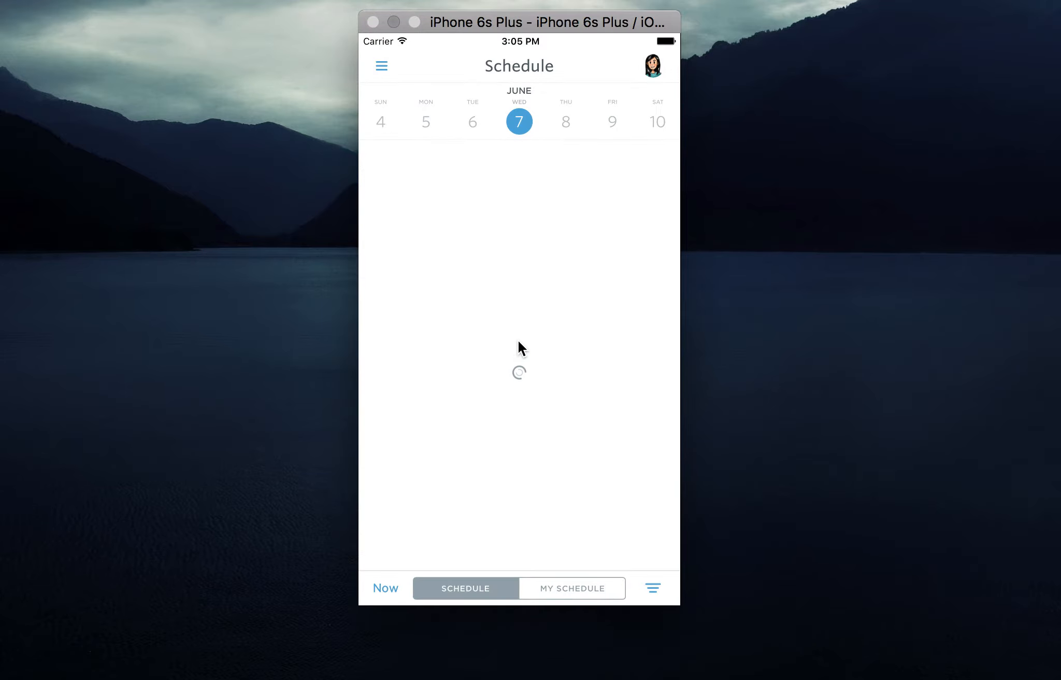
{"action": "left_click", "coordinate": [652, 588]}
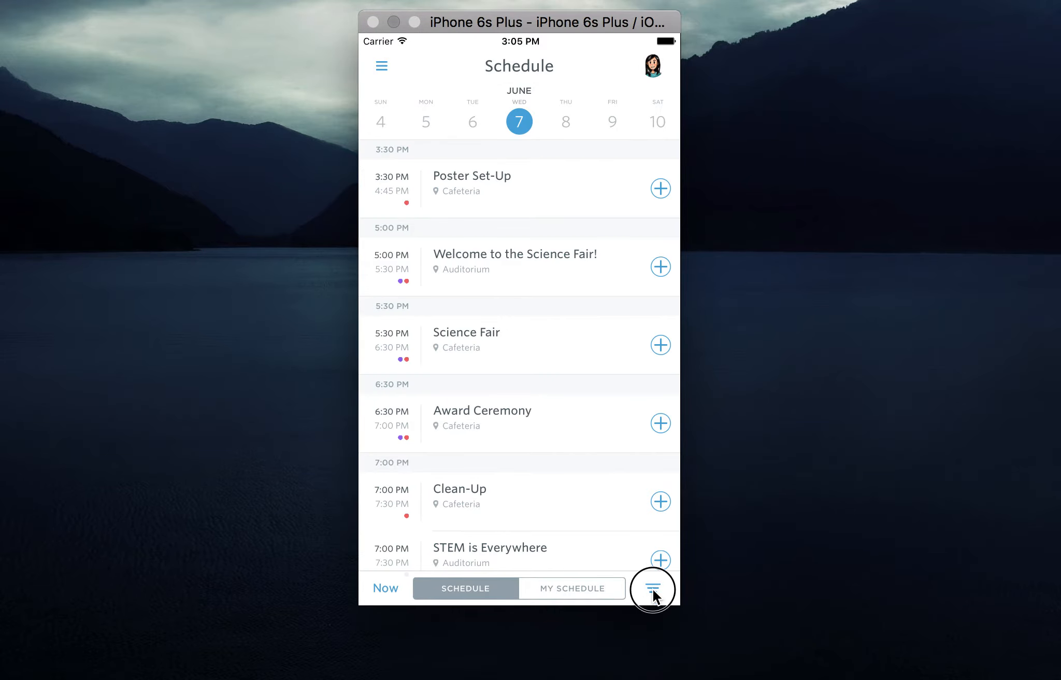
{"action": "left_click", "coordinate": [587, 515]}
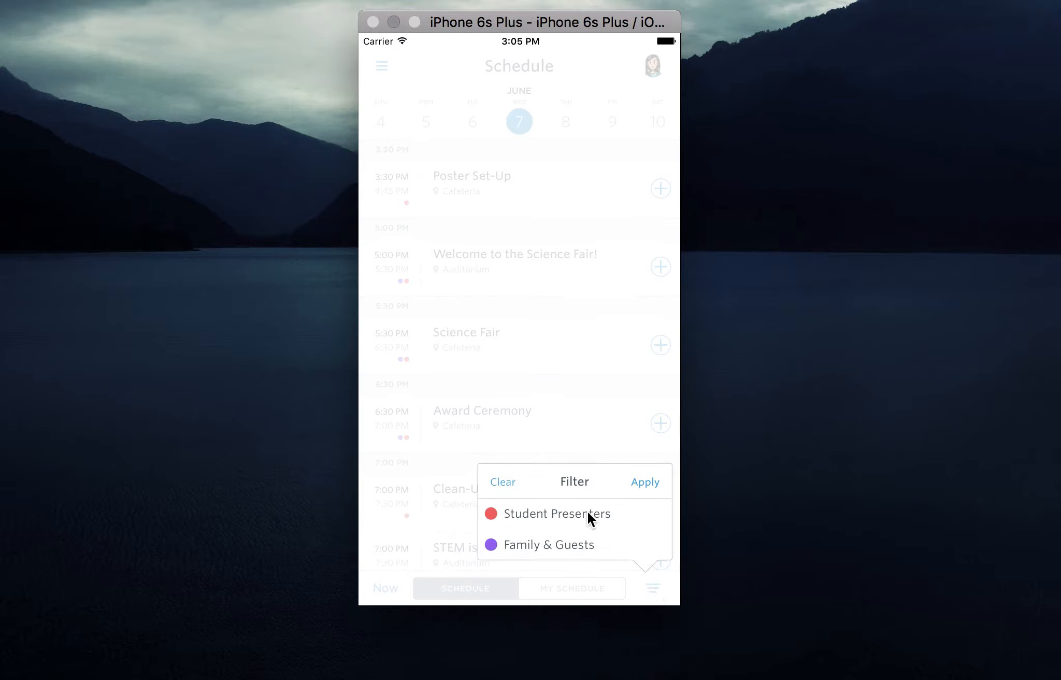
{"action": "left_click", "coordinate": [648, 484]}
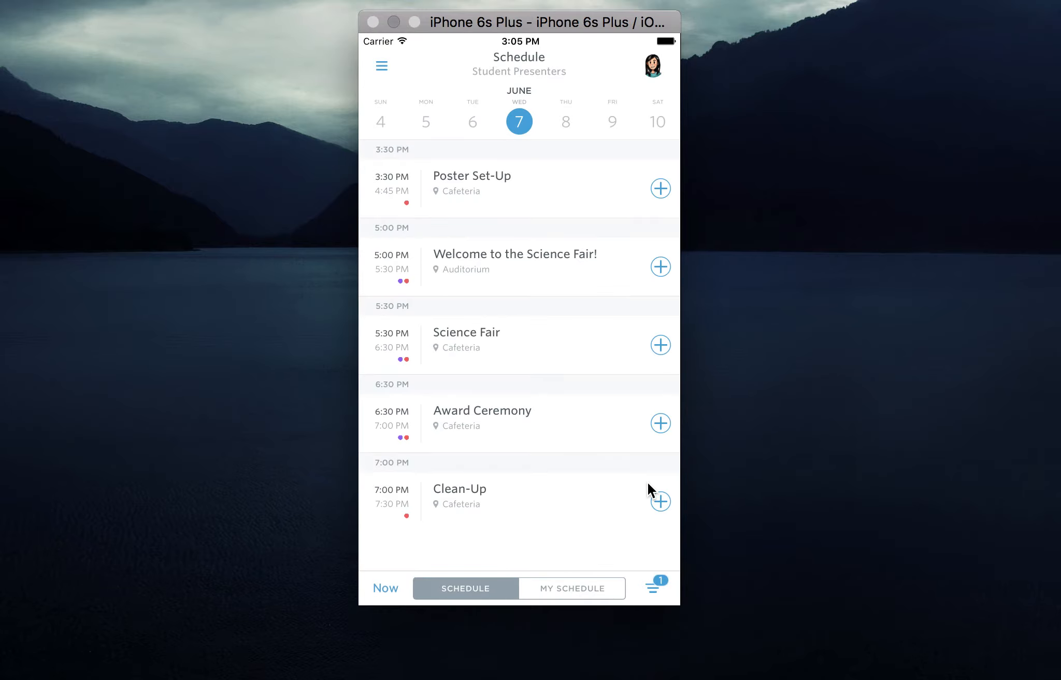